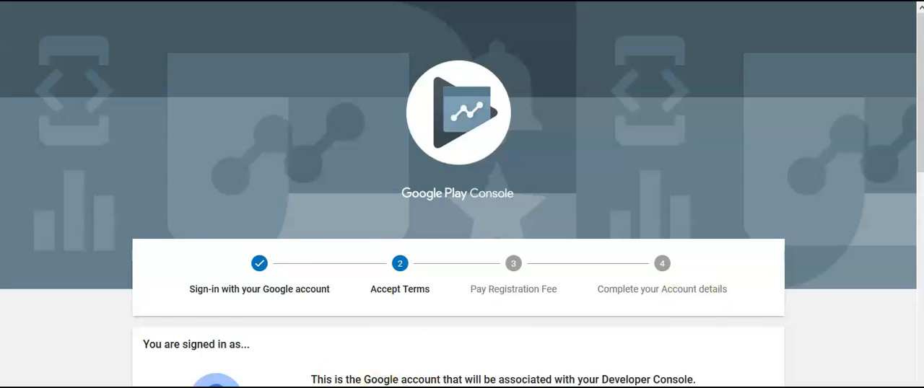
Agree to the Google Play Developer distribution agreement and the Google Play Console Terms of Service.
{"action": "scroll", "coordinate": [458, 216], "scroll_direction": "down", "scroll_amount": 7}
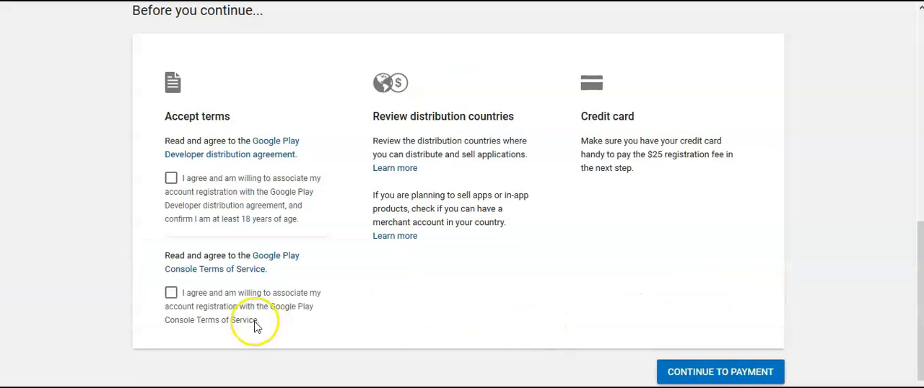
{"action": "left_click", "coordinate": [171, 181]}
{"action": "left_click", "coordinate": [171, 293]}
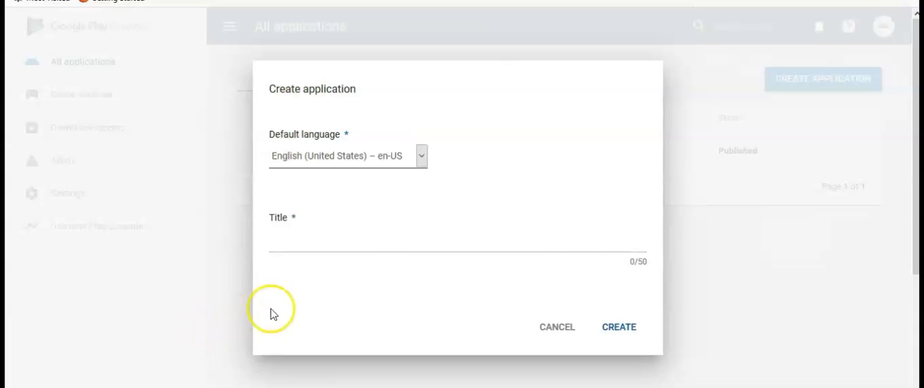
Create an application titled "App Name" with English (United States) as the default language.
{"action": "left_click", "coordinate": [306, 244]}
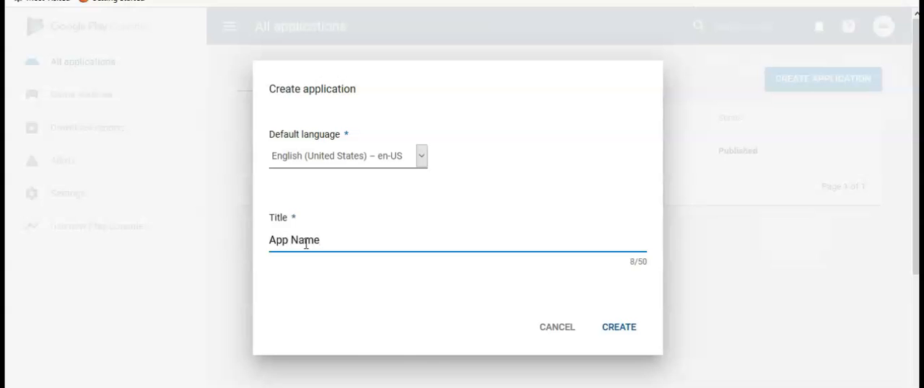
{"action": "left_click", "coordinate": [609, 330]}
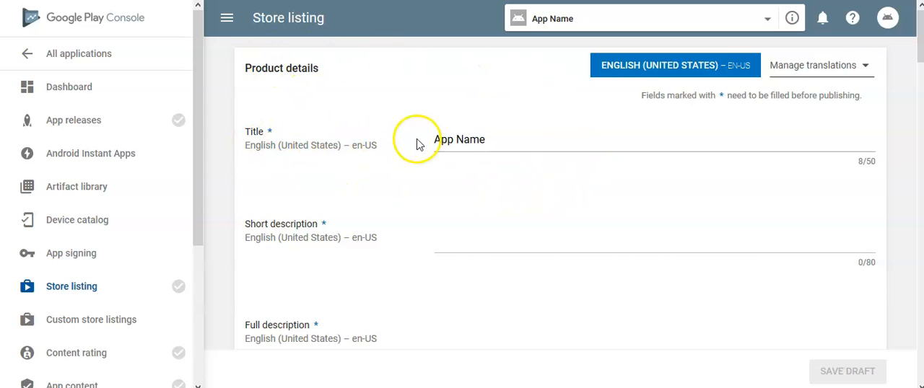
Enter "Short Description" as the short description in the store listing's product details.
{"action": "left_click_drag", "start_coordinate": [435, 139], "coordinate": [497, 140]}
{"action": "left_click", "coordinate": [498, 140]}
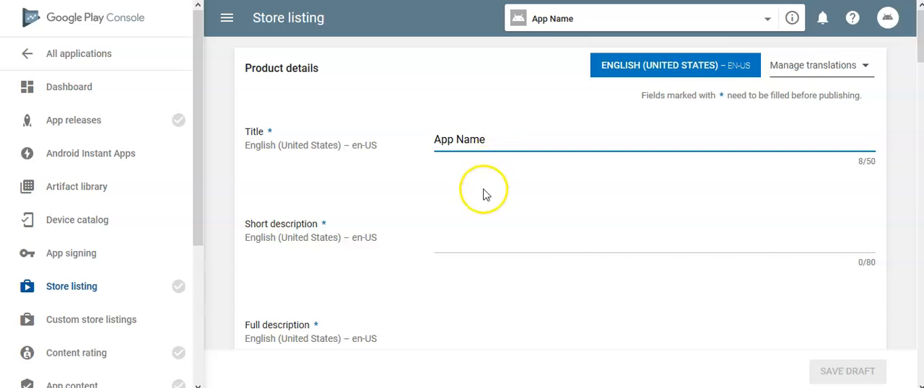
{"action": "left_click", "coordinate": [471, 247]}
{"action": "type", "text": "Short Description"}
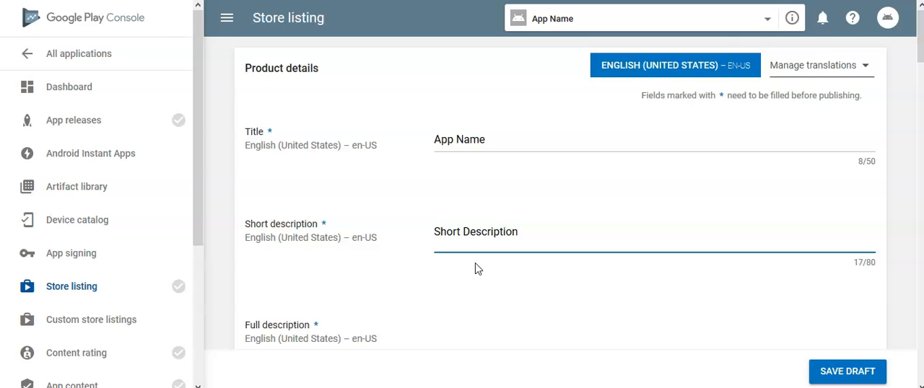
Enter "Full description" as the store listing's full description and save the draft.
{"action": "scroll", "coordinate": [436, 256], "scroll_direction": "down", "scroll_amount": 1}
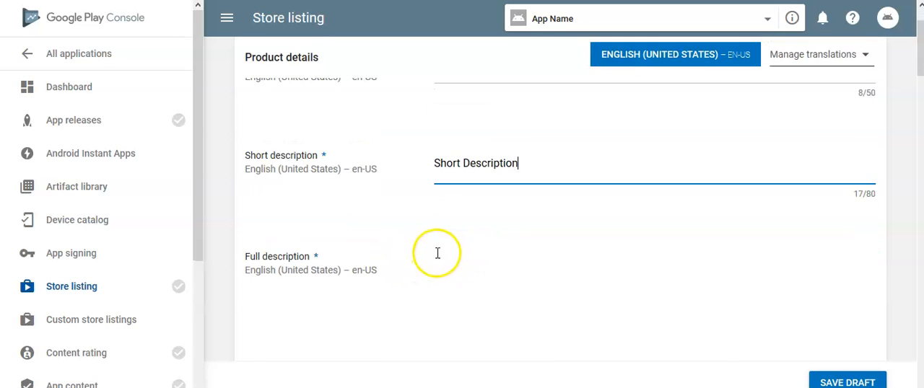
{"action": "scroll", "coordinate": [528, 250], "scroll_direction": "down", "scroll_amount": 2}
{"action": "left_click", "coordinate": [519, 185]}
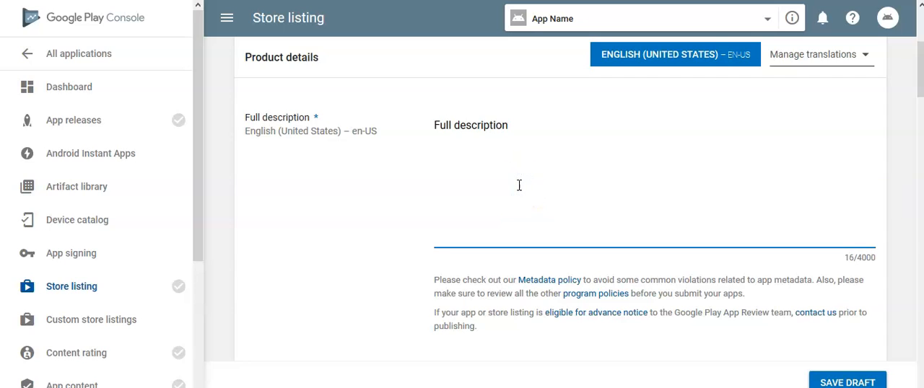
{"action": "scroll", "coordinate": [519, 184], "scroll_direction": "down", "scroll_amount": 2}
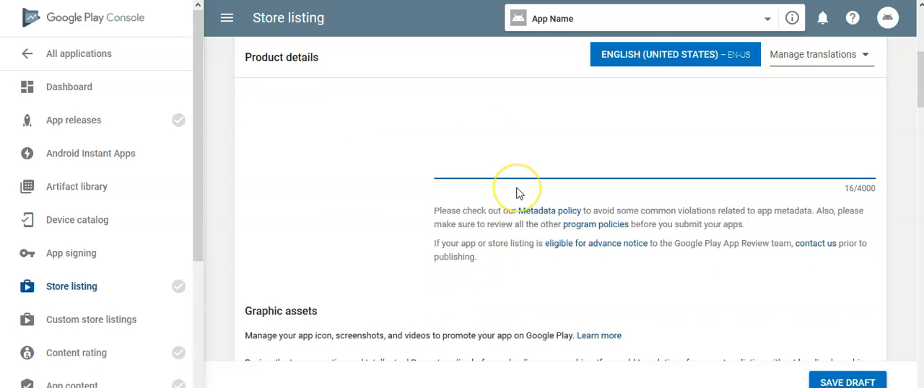
{"action": "scroll", "coordinate": [518, 191], "scroll_direction": "up", "scroll_amount": 2}
{"action": "left_click", "coordinate": [528, 181]}
{"action": "scroll", "coordinate": [751, 241], "scroll_direction": "down", "scroll_amount": 2}
{"action": "left_click", "coordinate": [830, 377]}
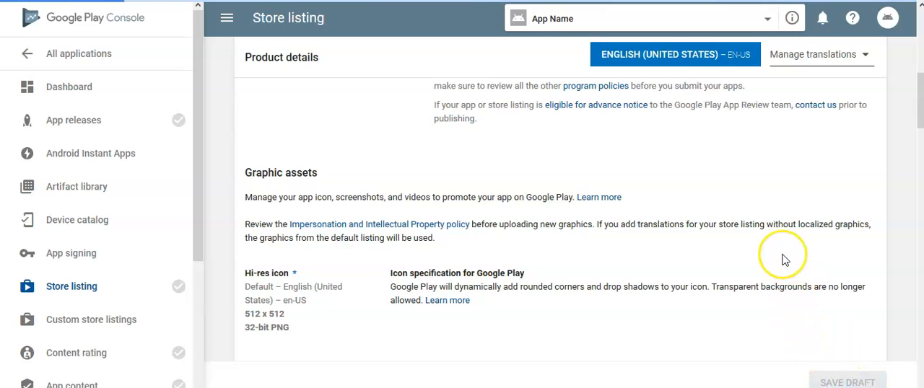
Open the app releases and create a new release on the production track.
{"action": "scroll", "coordinate": [758, 262], "scroll_direction": "up", "scroll_amount": 2}
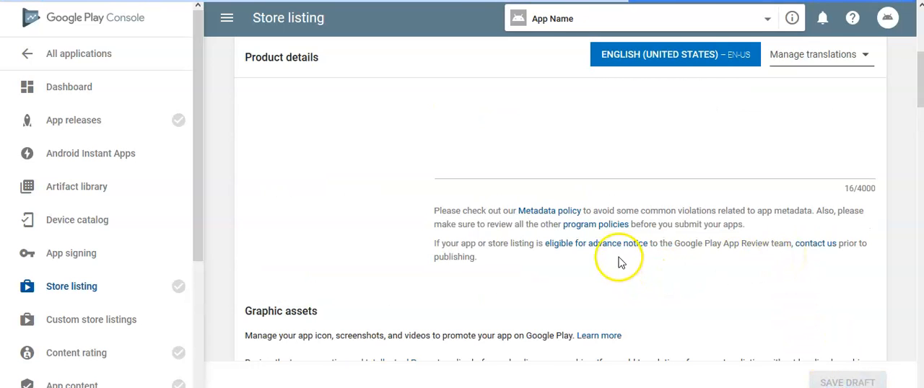
{"action": "scroll", "coordinate": [618, 259], "scroll_direction": "up", "scroll_amount": 3}
{"action": "scroll", "coordinate": [629, 233], "scroll_direction": "up", "scroll_amount": 2}
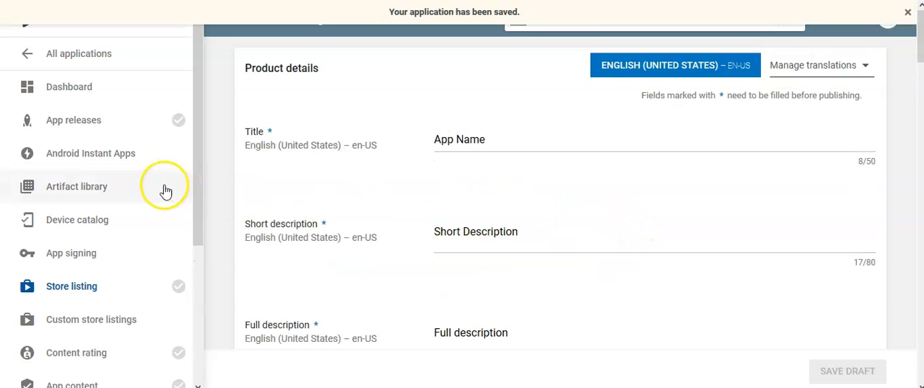
{"action": "left_click", "coordinate": [79, 123]}
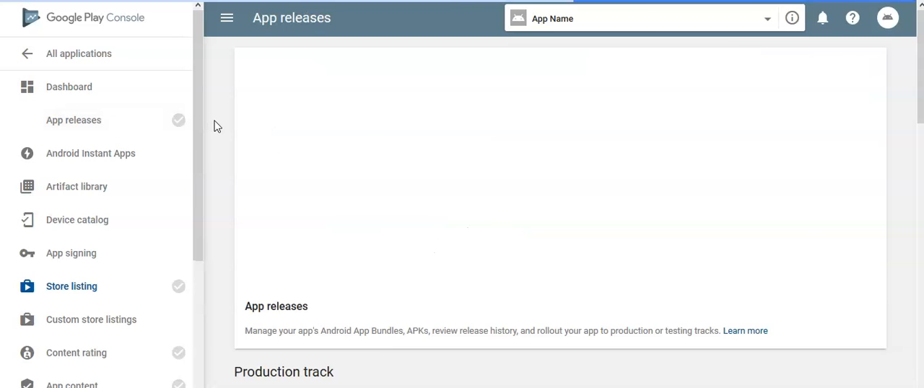
{"action": "scroll", "coordinate": [482, 143], "scroll_direction": "down", "scroll_amount": 3}
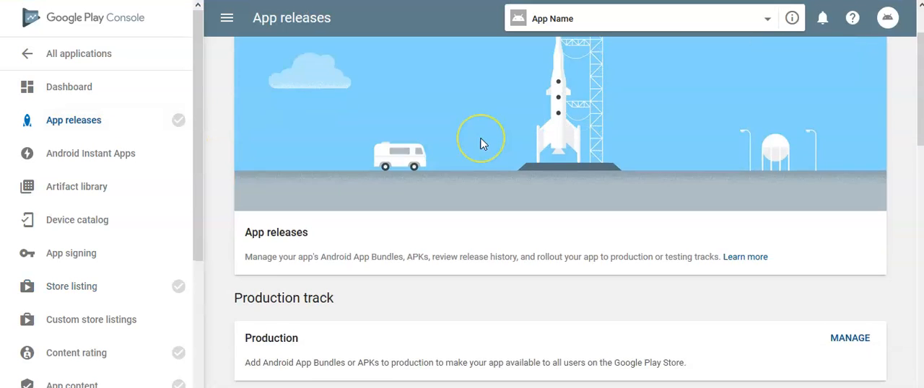
{"action": "scroll", "coordinate": [483, 143], "scroll_direction": "down", "scroll_amount": 1}
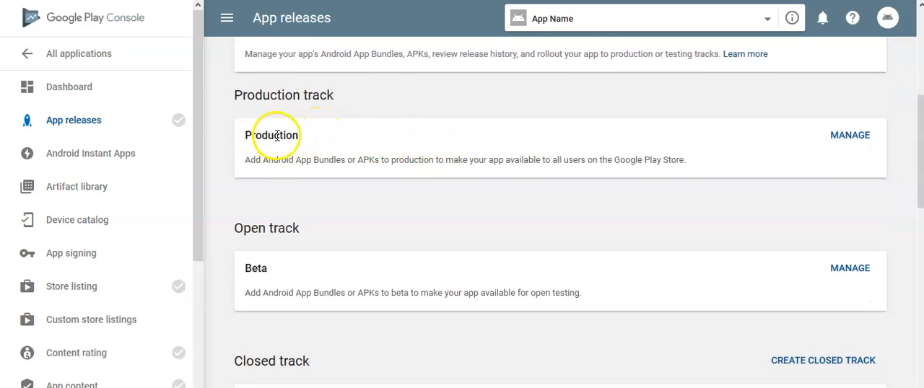
{"action": "left_click", "coordinate": [859, 138]}
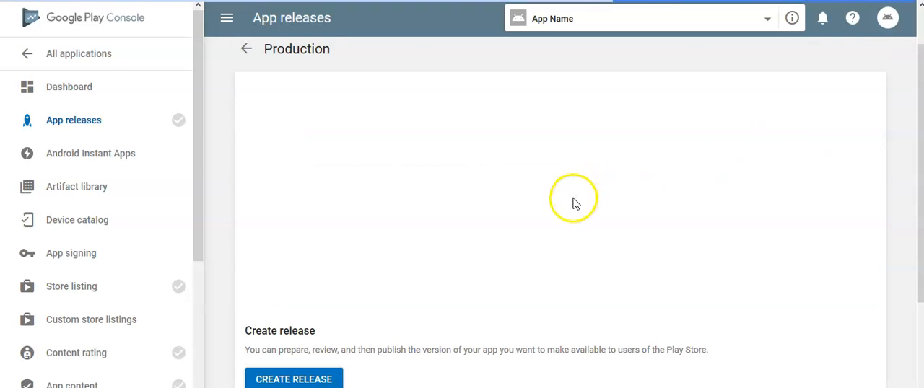
{"action": "scroll", "coordinate": [574, 204], "scroll_direction": "down", "scroll_amount": 2}
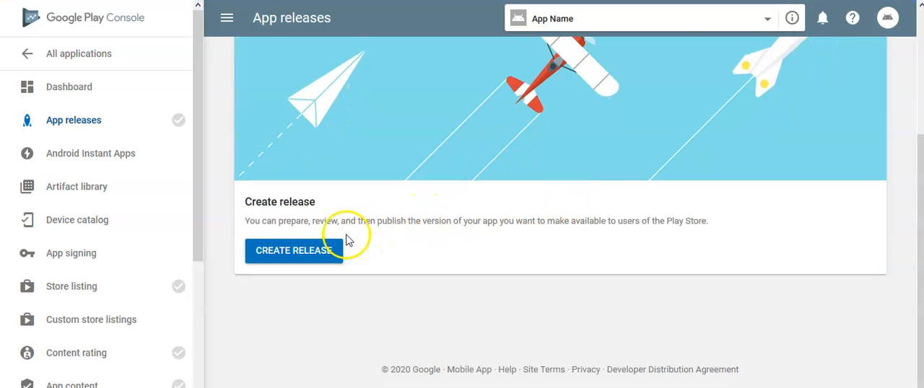
{"action": "left_click", "coordinate": [309, 250]}
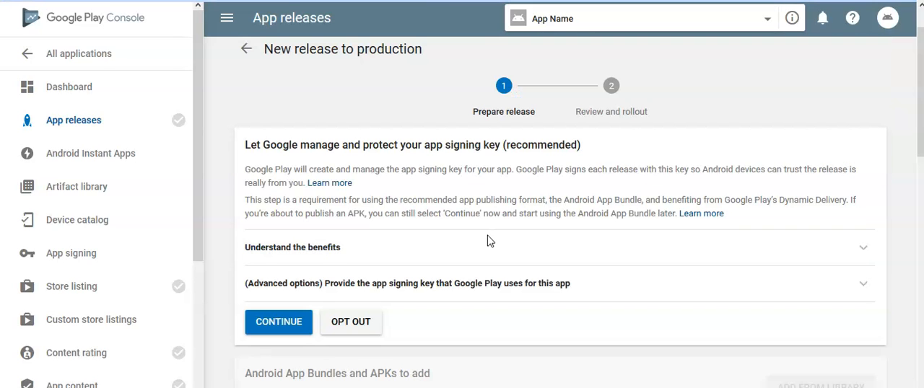
Opt out of letting Google manage the app signing key and confirm the choice.
{"action": "left_click", "coordinate": [435, 55]}
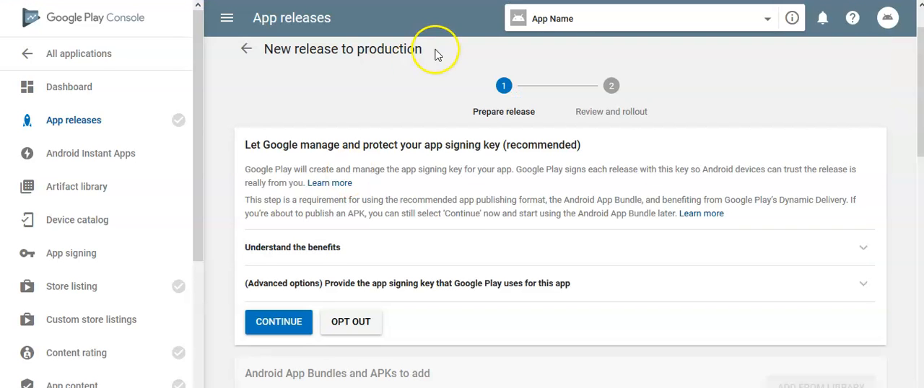
{"action": "scroll", "coordinate": [477, 89], "scroll_direction": "down", "scroll_amount": 1}
{"action": "left_click", "coordinate": [357, 254]}
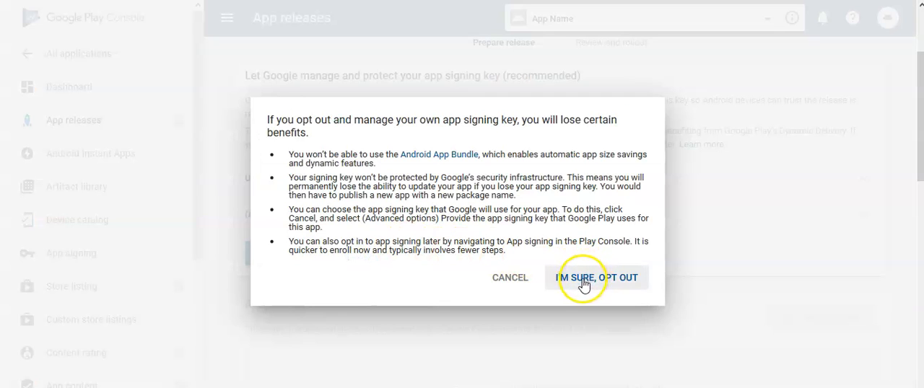
{"action": "left_click", "coordinate": [584, 281]}
Upload appname_489.apk from the App Name folder to the new production release.
{"action": "scroll", "coordinate": [591, 279], "scroll_direction": "down", "scroll_amount": 1}
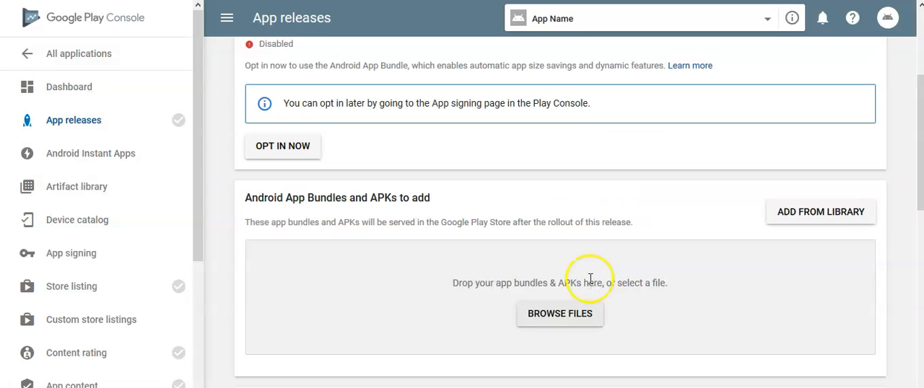
{"action": "scroll", "coordinate": [570, 245], "scroll_direction": "down", "scroll_amount": 1}
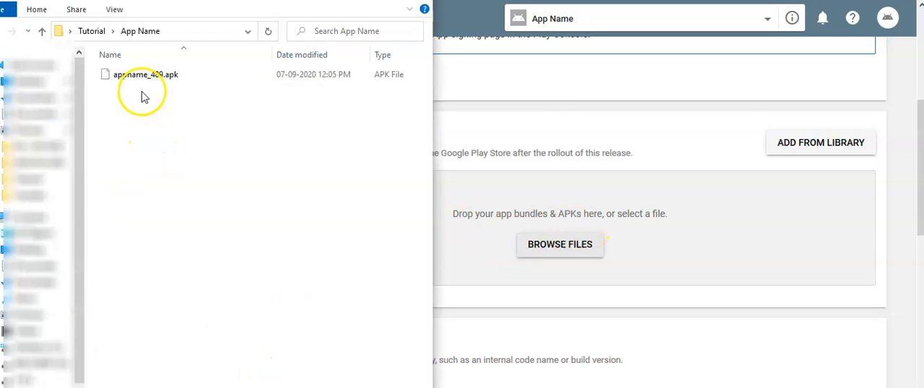
{"action": "left_click", "coordinate": [141, 80]}
{"action": "left_click_drag", "start_coordinate": [142, 78], "coordinate": [703, 249]}
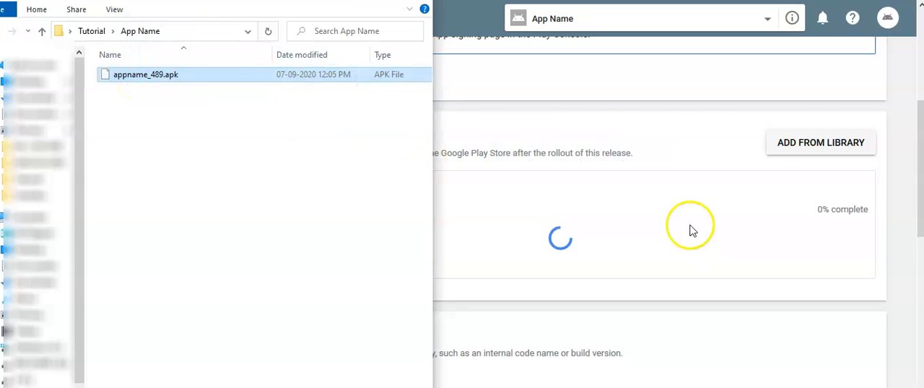
{"action": "left_click", "coordinate": [660, 117]}
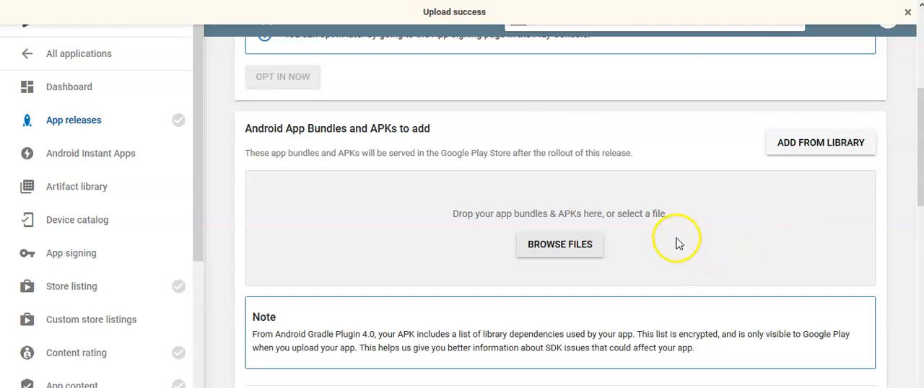
Save the production release, leaving the suggested release name and the release notes template as they are.
{"action": "scroll", "coordinate": [677, 224], "scroll_direction": "down", "scroll_amount": 1}
{"action": "scroll", "coordinate": [677, 224], "scroll_direction": "down", "scroll_amount": 5}
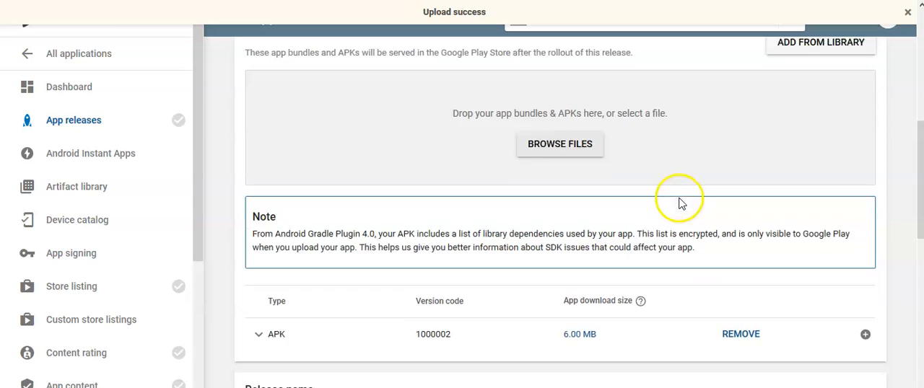
{"action": "scroll", "coordinate": [679, 199], "scroll_direction": "down", "scroll_amount": 6}
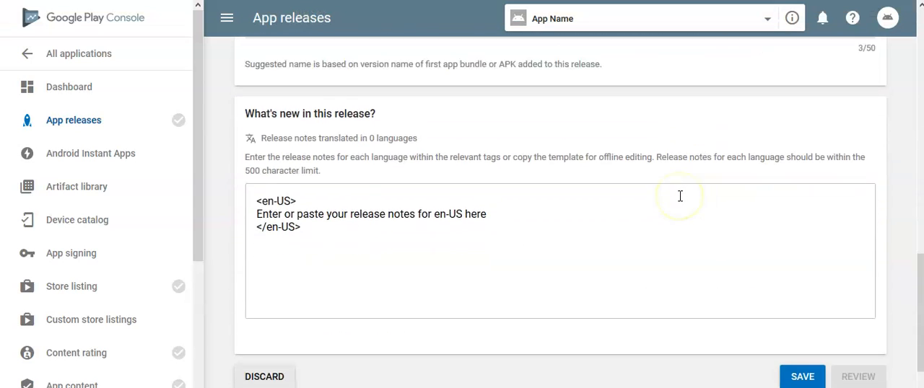
{"action": "left_click", "coordinate": [803, 310]}
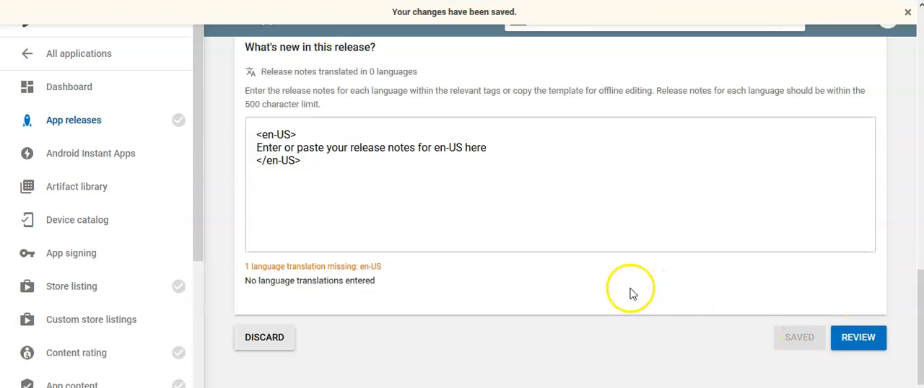
Return to the store listing and review the hi-res icon requirements in the graphic assets section.
{"action": "scroll", "coordinate": [629, 293], "scroll_direction": "up", "scroll_amount": 1}
{"action": "scroll", "coordinate": [629, 292], "scroll_direction": "up", "scroll_amount": 3}
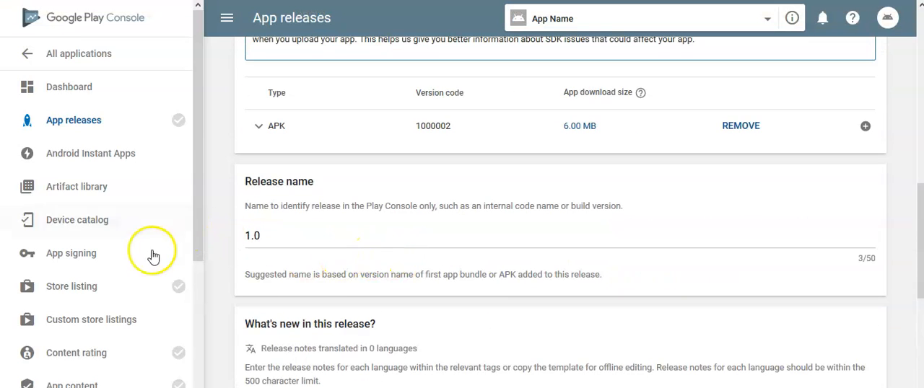
{"action": "left_click", "coordinate": [122, 289]}
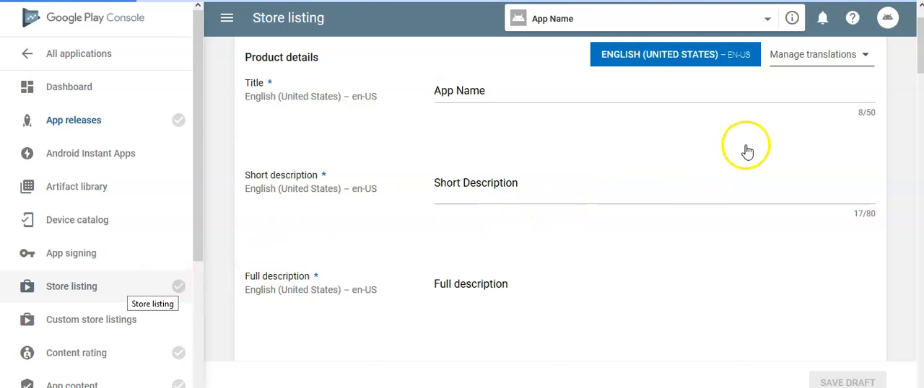
{"action": "scroll", "coordinate": [854, 169], "scroll_direction": "down", "scroll_amount": 9}
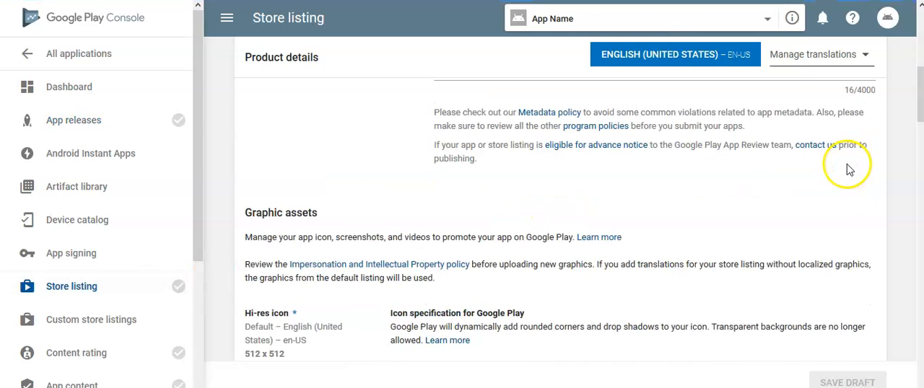
{"action": "scroll", "coordinate": [849, 169], "scroll_direction": "down", "scroll_amount": 1}
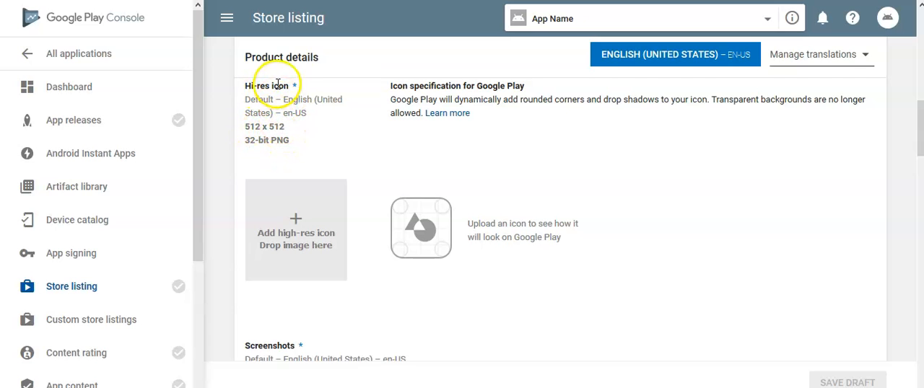
{"action": "left_click_drag", "start_coordinate": [274, 142], "coordinate": [315, 140]}
{"action": "left_click", "coordinate": [318, 139]}
{"action": "scroll", "coordinate": [325, 141], "scroll_direction": "down", "scroll_amount": 1}
{"action": "scroll", "coordinate": [346, 145], "scroll_direction": "up", "scroll_amount": 1}
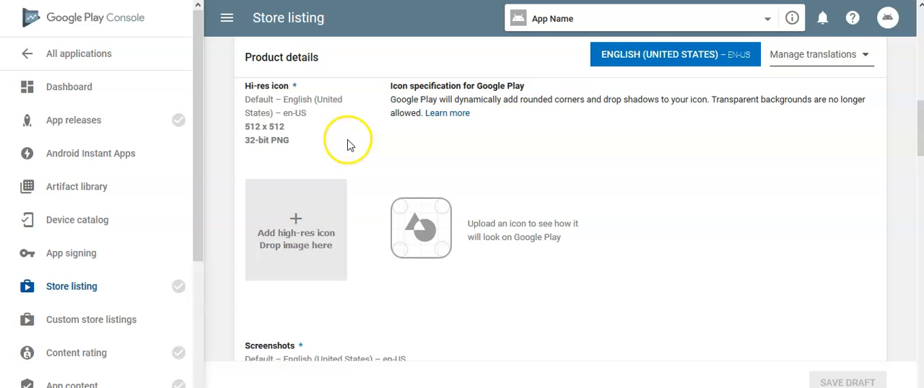
Upload the 512 image from the Tutorial folder as the store listing's hi-res icon.
{"action": "left_click", "coordinate": [319, 200]}
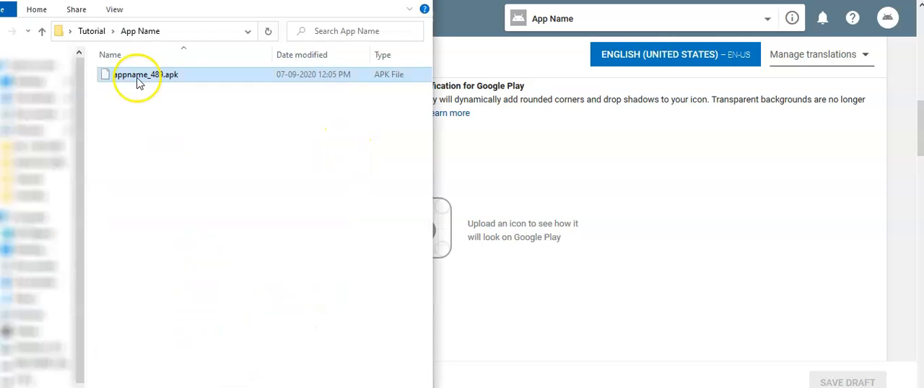
{"action": "left_click", "coordinate": [42, 31]}
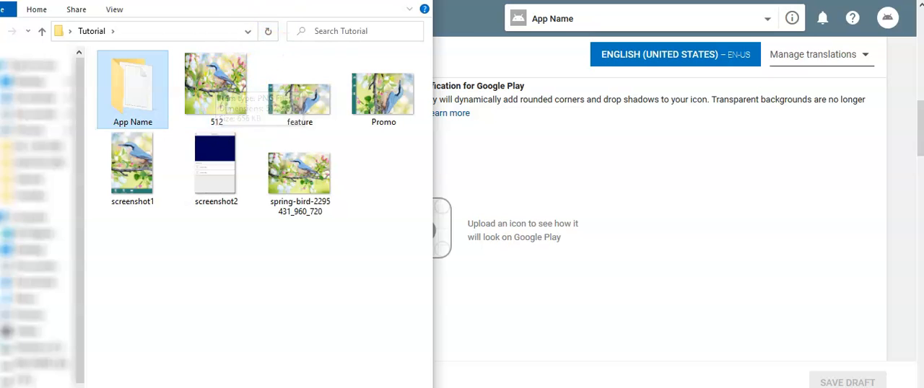
{"action": "left_click", "coordinate": [693, 199]}
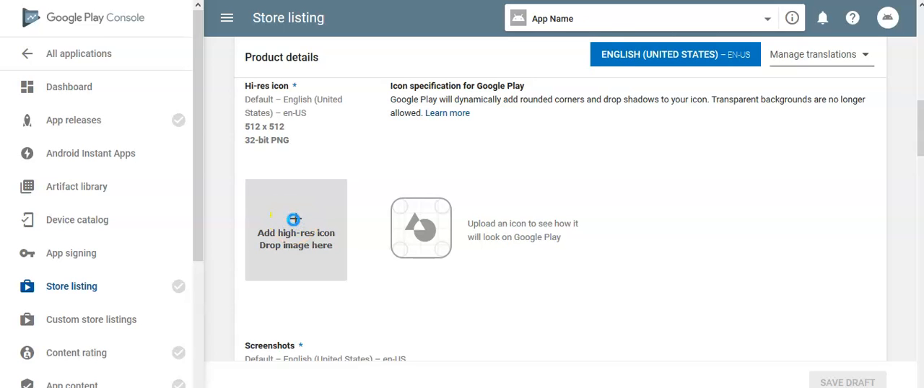
{"action": "left_click", "coordinate": [295, 226]}
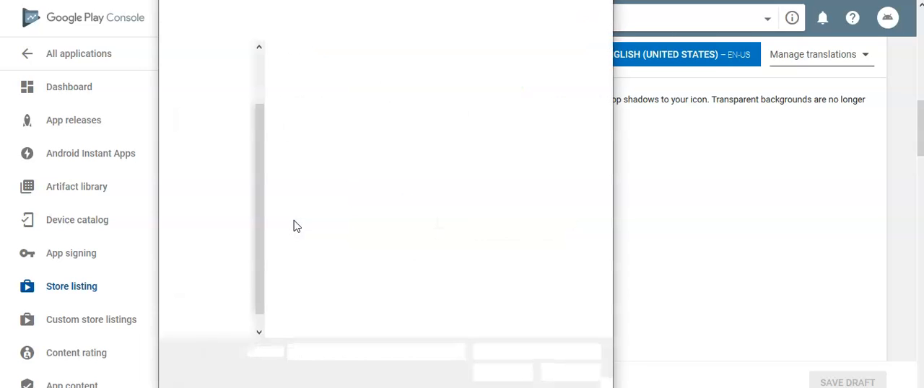
{"action": "double_click", "coordinate": [399, 88]}
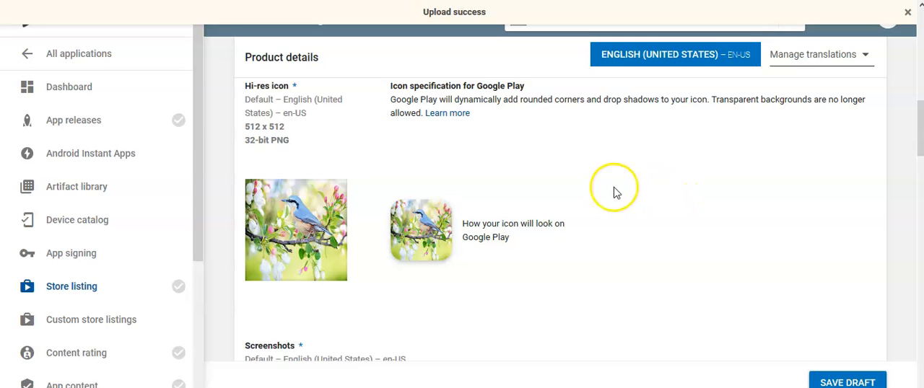
Check the store listing's screenshot requirements, and open the Publication section of App Name in the app editor.
{"action": "scroll", "coordinate": [592, 197], "scroll_direction": "down", "scroll_amount": 2}
{"action": "scroll", "coordinate": [592, 197], "scroll_direction": "down", "scroll_amount": 2}
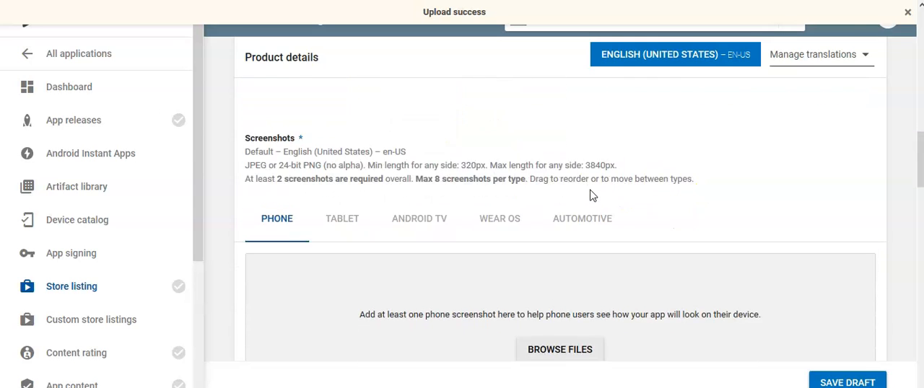
{"action": "scroll", "coordinate": [410, 169], "scroll_direction": "up", "scroll_amount": 1}
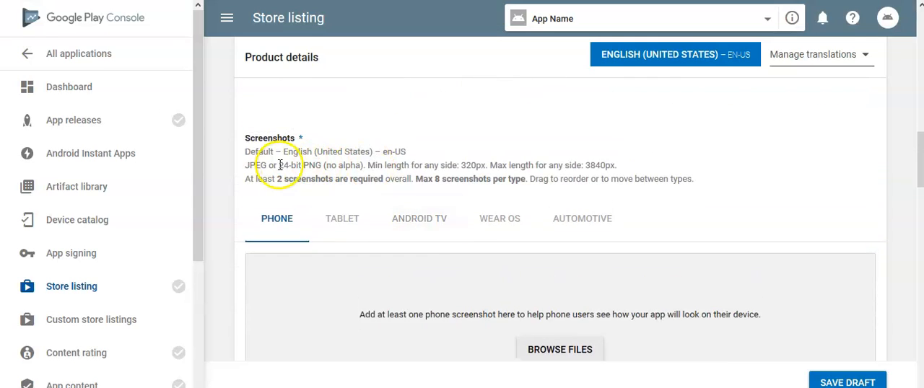
{"action": "scroll", "coordinate": [326, 165], "scroll_direction": "down", "scroll_amount": 1}
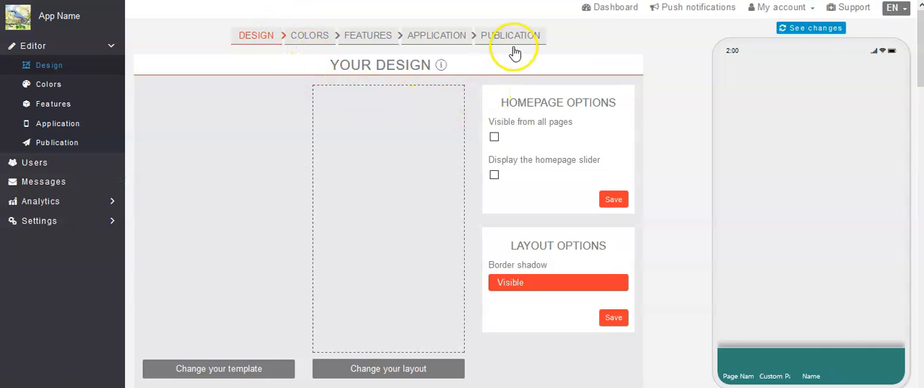
{"action": "left_click", "coordinate": [514, 36]}
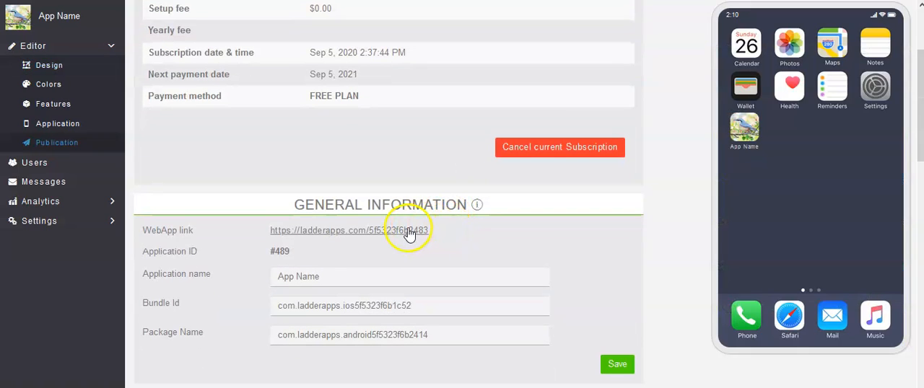
{"action": "left_click", "coordinate": [407, 233]}
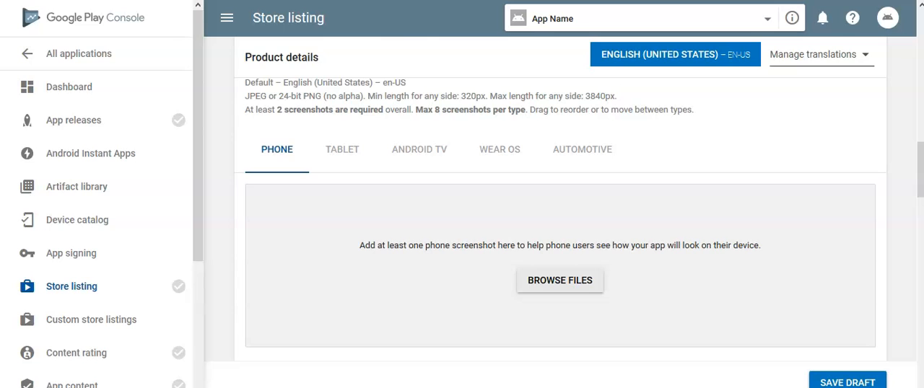
Add screenshot1 and screenshot2 from the Tutorial folder as the phone screenshots of the store listing.
{"action": "left_click", "coordinate": [578, 281]}
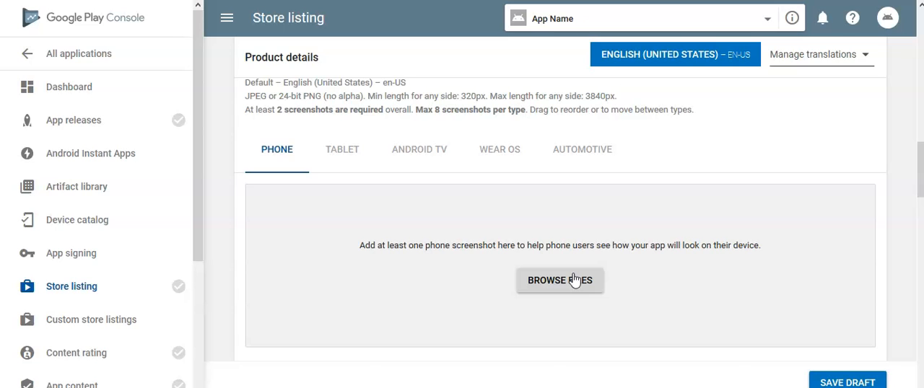
{"action": "left_click", "coordinate": [338, 159]}
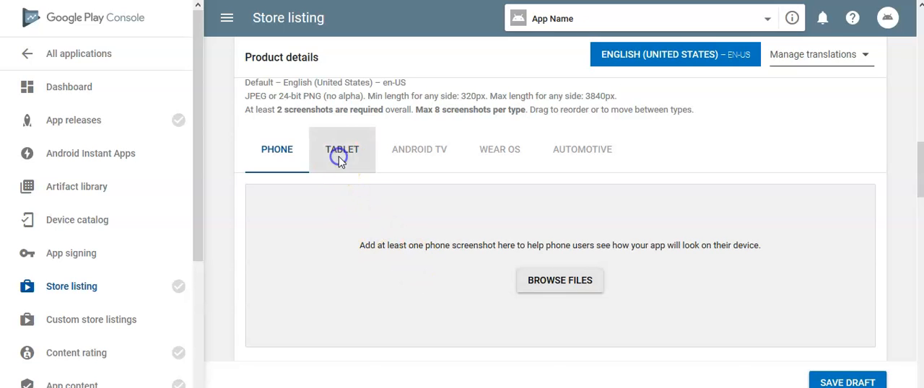
{"action": "left_click", "coordinate": [273, 152]}
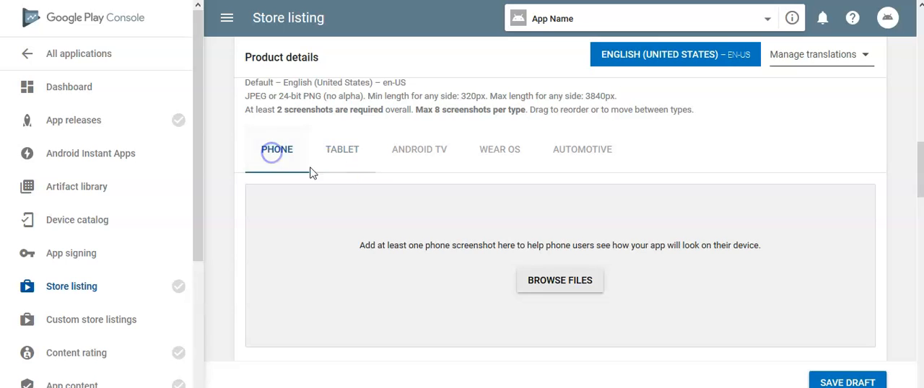
{"action": "left_click", "coordinate": [537, 281]}
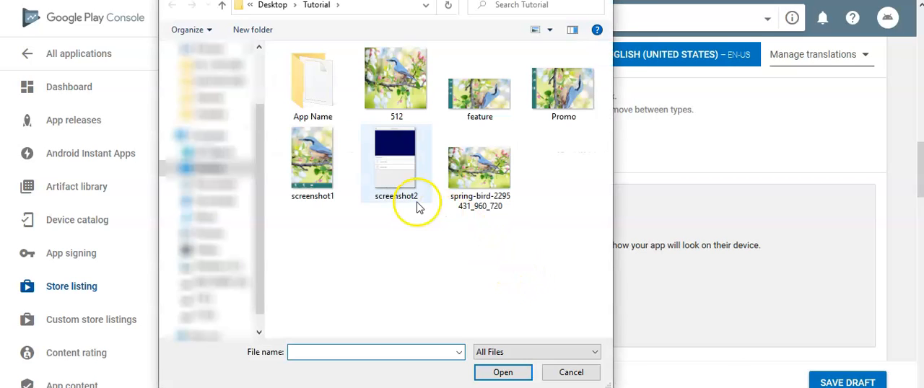
{"action": "left_click", "coordinate": [312, 159]}
{"action": "double_click", "coordinate": [312, 159]}
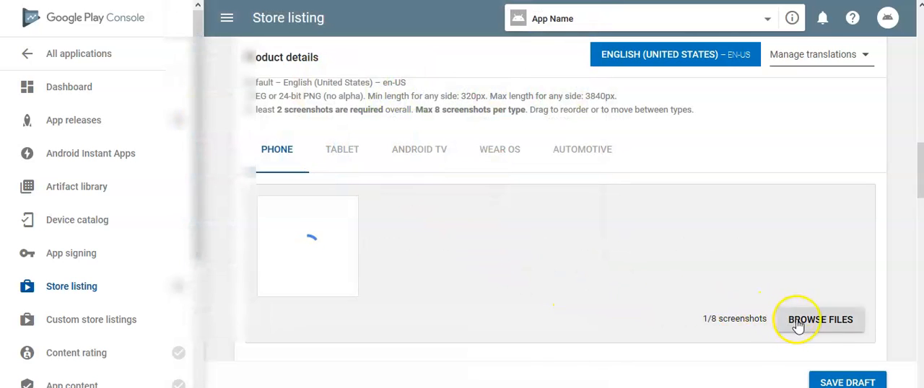
{"action": "left_click", "coordinate": [799, 322]}
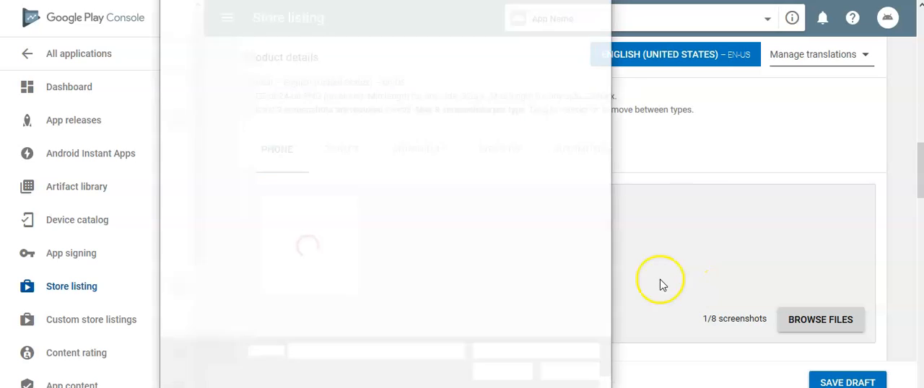
{"action": "double_click", "coordinate": [395, 181]}
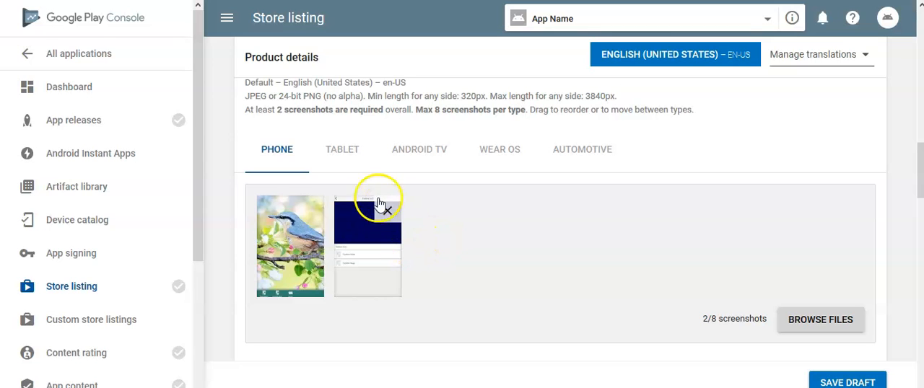
Review the phone and tablet screenshots and the feature graphic, promo graphic and TV banner requirements.
{"action": "left_click", "coordinate": [359, 155]}
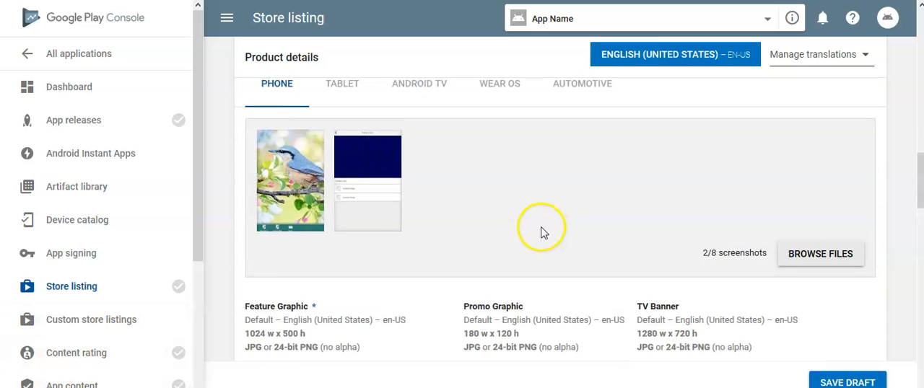
{"action": "scroll", "coordinate": [543, 232], "scroll_direction": "up", "scroll_amount": 2}
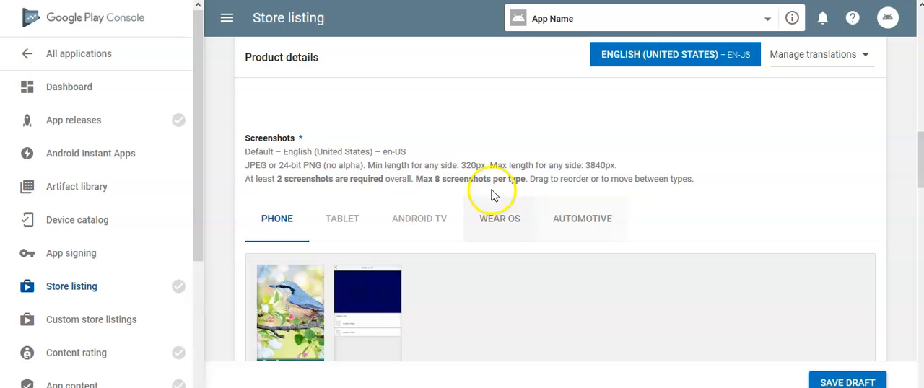
{"action": "scroll", "coordinate": [488, 189], "scroll_direction": "down", "scroll_amount": 2}
{"action": "scroll", "coordinate": [488, 189], "scroll_direction": "up", "scroll_amount": 1}
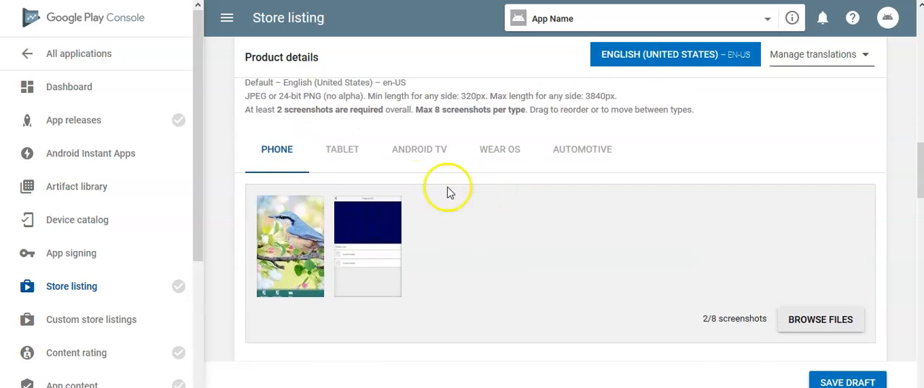
{"action": "left_click", "coordinate": [341, 152]}
{"action": "scroll", "coordinate": [328, 210], "scroll_direction": "down", "scroll_amount": 1}
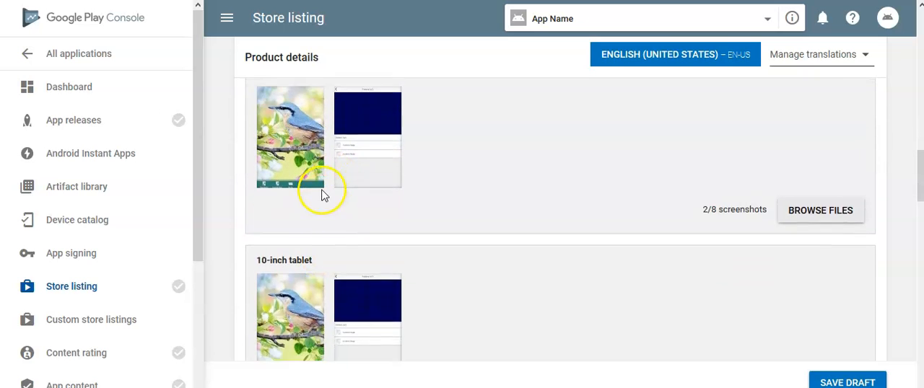
{"action": "scroll", "coordinate": [323, 196], "scroll_direction": "up", "scroll_amount": 1}
{"action": "left_click", "coordinate": [282, 151]}
{"action": "scroll", "coordinate": [433, 140], "scroll_direction": "down", "scroll_amount": 1}
{"action": "scroll", "coordinate": [439, 140], "scroll_direction": "down", "scroll_amount": 2}
{"action": "scroll", "coordinate": [433, 138], "scroll_direction": "down", "scroll_amount": 1}
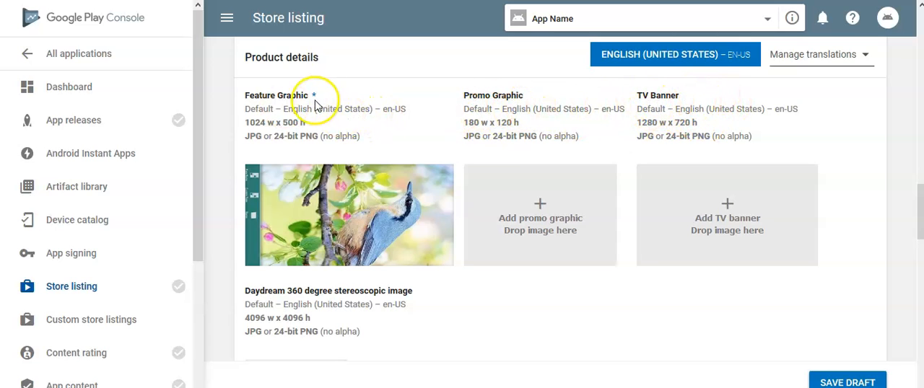
Categorize the app with the application type Applications and the category Education.
{"action": "scroll", "coordinate": [383, 105], "scroll_direction": "down", "scroll_amount": 2}
{"action": "scroll", "coordinate": [390, 106], "scroll_direction": "down", "scroll_amount": 3}
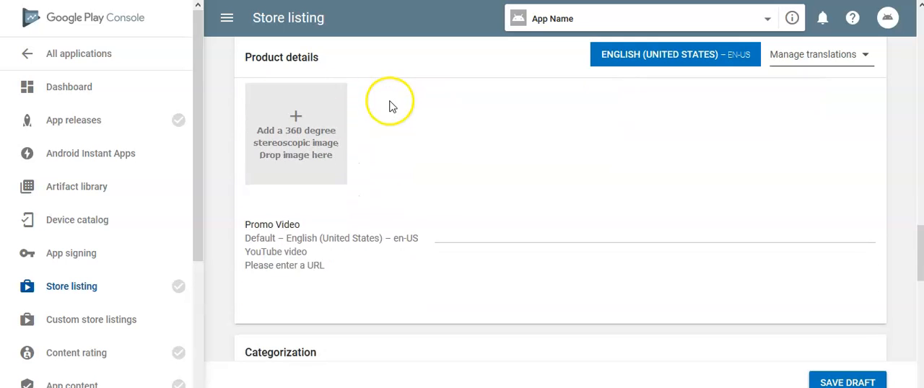
{"action": "scroll", "coordinate": [389, 107], "scroll_direction": "down", "scroll_amount": 2}
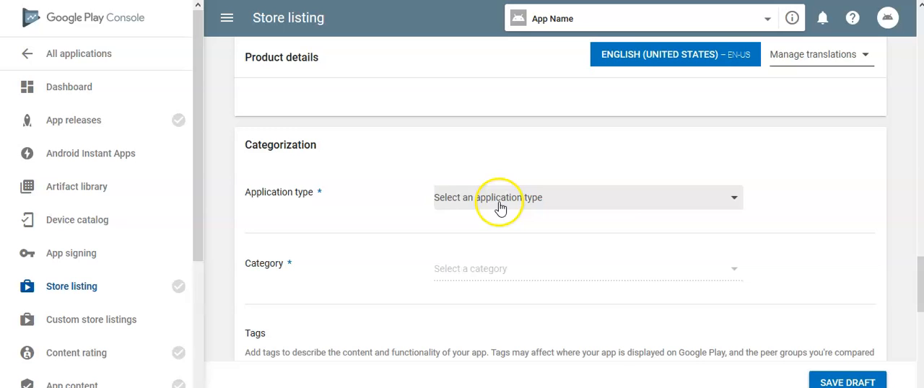
{"action": "left_click", "coordinate": [500, 209]}
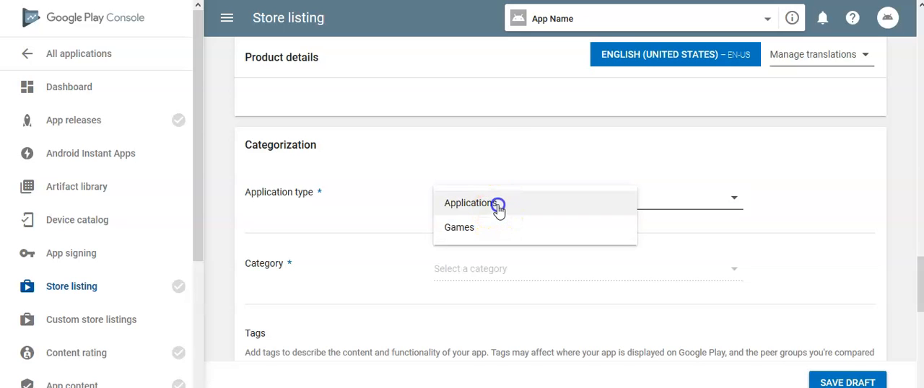
{"action": "left_click", "coordinate": [498, 209]}
{"action": "left_click", "coordinate": [408, 222]}
{"action": "scroll", "coordinate": [403, 233], "scroll_direction": "down", "scroll_amount": 1}
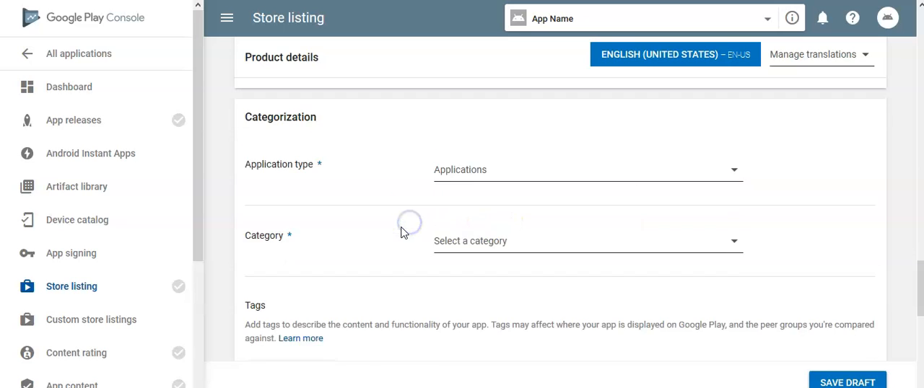
{"action": "left_click", "coordinate": [533, 205]}
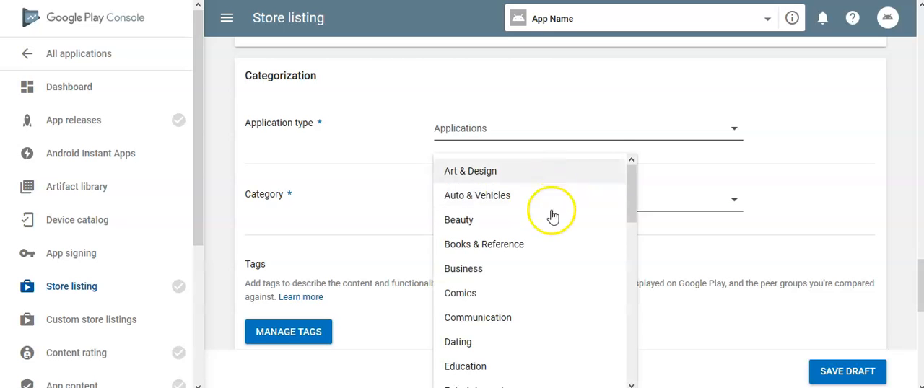
{"action": "scroll", "coordinate": [553, 213], "scroll_direction": "down", "scroll_amount": 3}
{"action": "scroll", "coordinate": [543, 304], "scroll_direction": "up", "scroll_amount": 3}
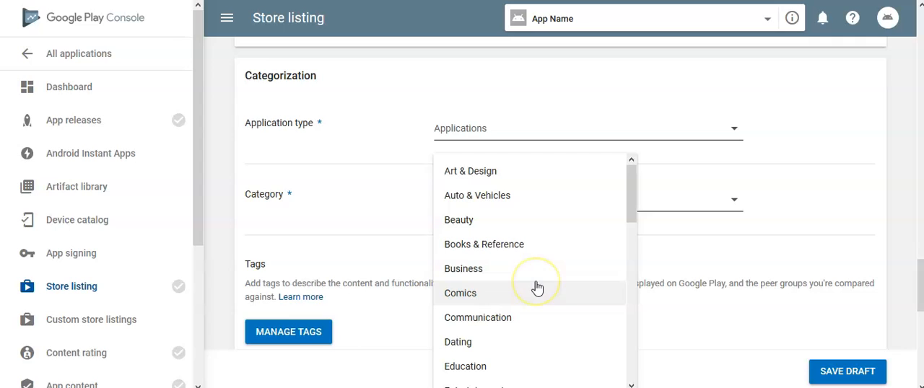
{"action": "left_click", "coordinate": [466, 367]}
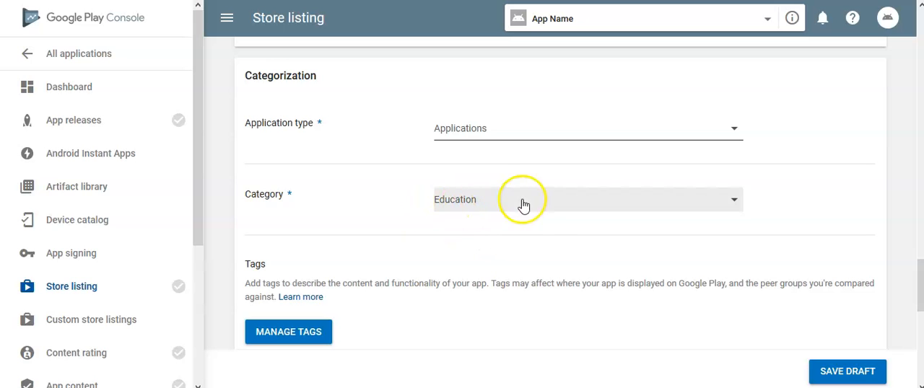
Check the tags and content rating entries without filling them in, and save the store listing draft.
{"action": "scroll", "coordinate": [404, 227], "scroll_direction": "down", "scroll_amount": 2}
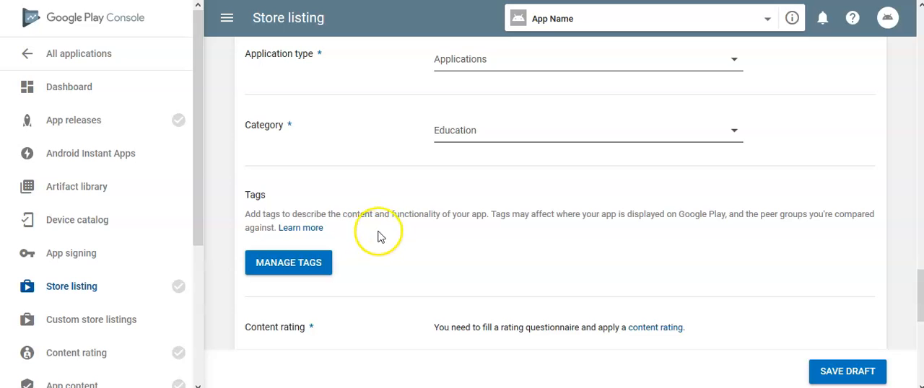
{"action": "scroll", "coordinate": [385, 227], "scroll_direction": "down", "scroll_amount": 2}
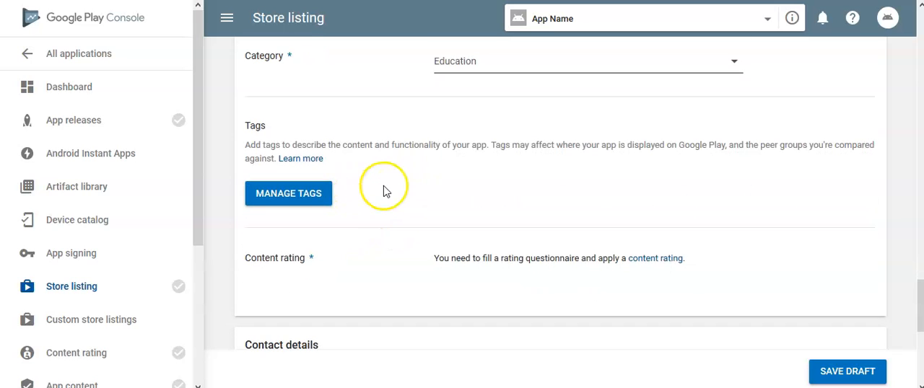
{"action": "scroll", "coordinate": [386, 193], "scroll_direction": "down", "scroll_amount": 2}
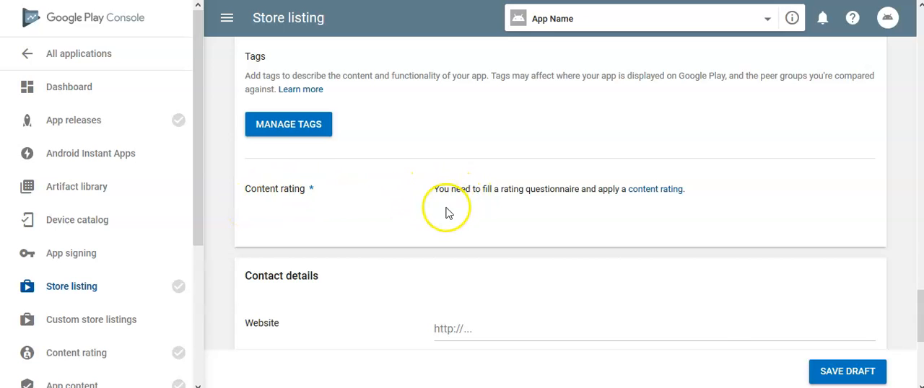
{"action": "left_click", "coordinate": [832, 372]}
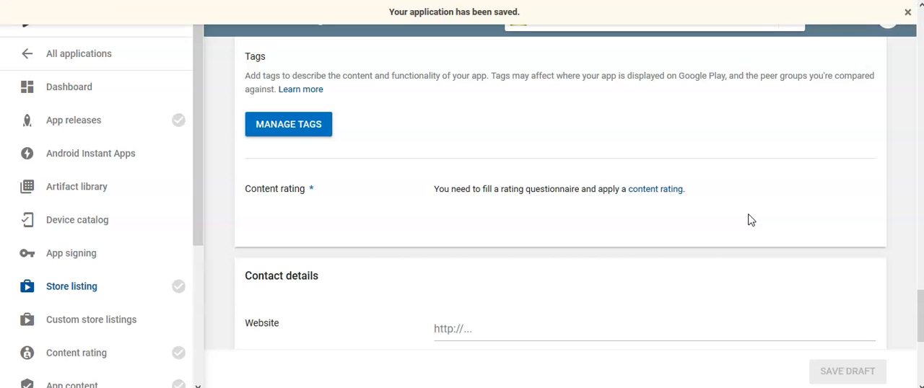
Enter the contact email address in the store listing's contact details and save the draft.
{"action": "scroll", "coordinate": [751, 220], "scroll_direction": "down", "scroll_amount": 2}
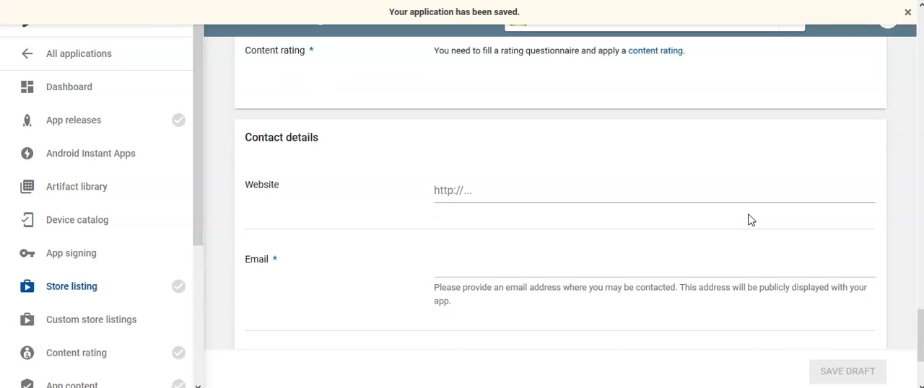
{"action": "scroll", "coordinate": [751, 221], "scroll_direction": "down", "scroll_amount": 1}
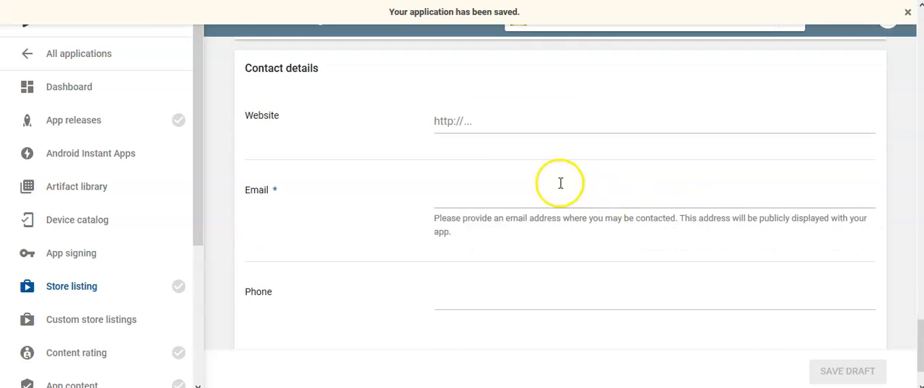
{"action": "left_click", "coordinate": [466, 122]}
{"action": "left_click", "coordinate": [514, 200]}
{"action": "type", "text": "emailid@email.com"}
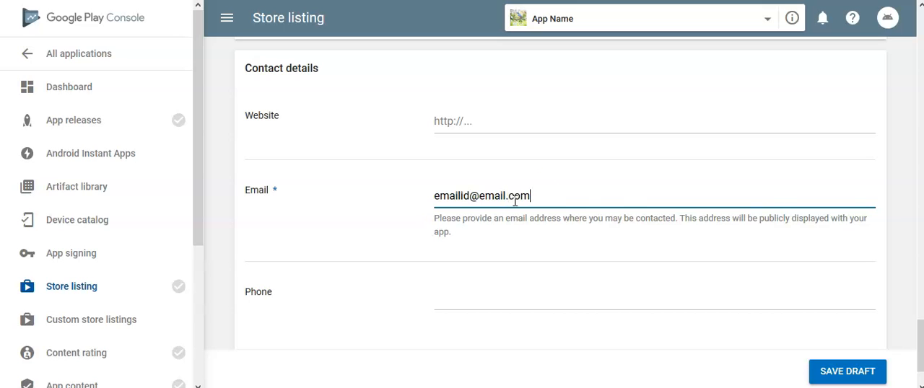
{"action": "scroll", "coordinate": [767, 306], "scroll_direction": "down", "scroll_amount": 1}
{"action": "left_click", "coordinate": [834, 370]}
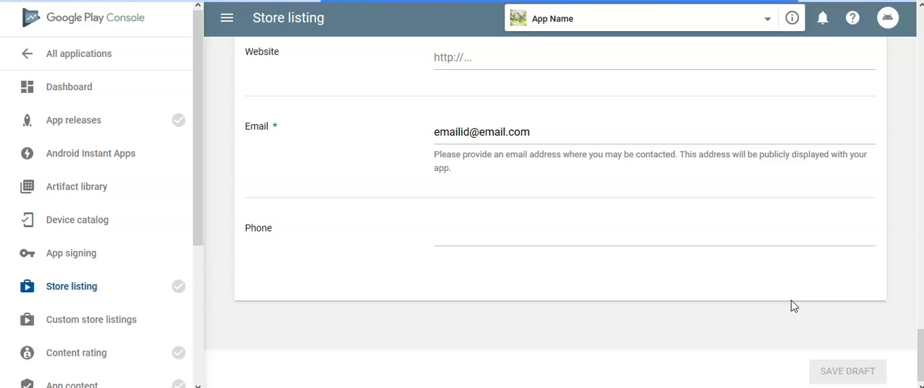
Open the content rating questionnaire linked from the store listing's categorization section.
{"action": "scroll", "coordinate": [791, 301], "scroll_direction": "up", "scroll_amount": 2}
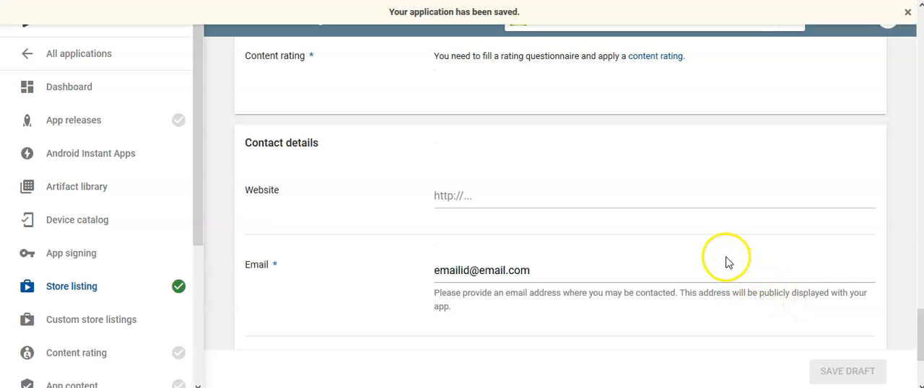
{"action": "scroll", "coordinate": [724, 260], "scroll_direction": "up", "scroll_amount": 1}
{"action": "scroll", "coordinate": [722, 254], "scroll_direction": "down", "scroll_amount": 1}
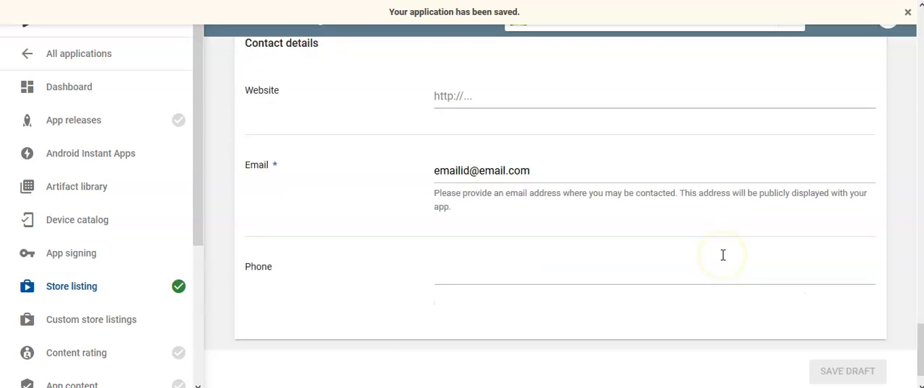
{"action": "scroll", "coordinate": [723, 256], "scroll_direction": "down", "scroll_amount": 2}
{"action": "scroll", "coordinate": [720, 258], "scroll_direction": "up", "scroll_amount": 4}
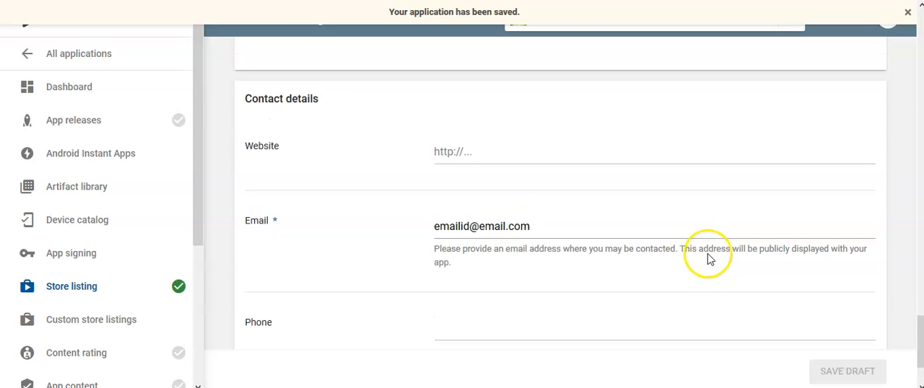
{"action": "scroll", "coordinate": [576, 239], "scroll_direction": "up", "scroll_amount": 1}
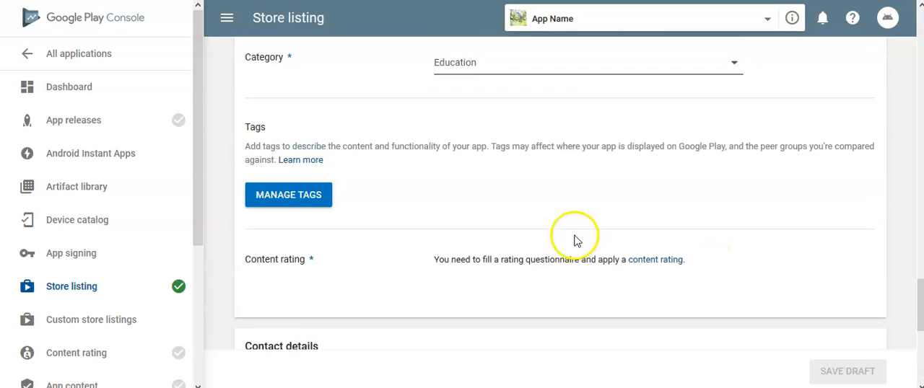
{"action": "left_click", "coordinate": [652, 265]}
{"action": "left_click", "coordinate": [664, 265]}
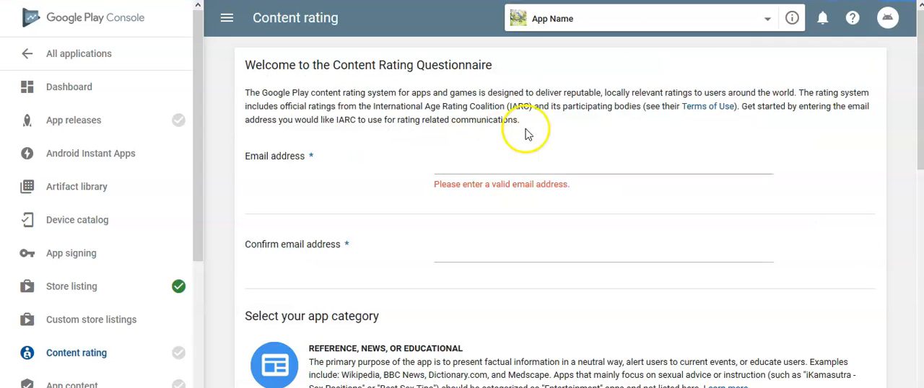
Enter and confirm the email address for rating communications in the content rating questionnaire.
{"action": "left_click", "coordinate": [502, 170]}
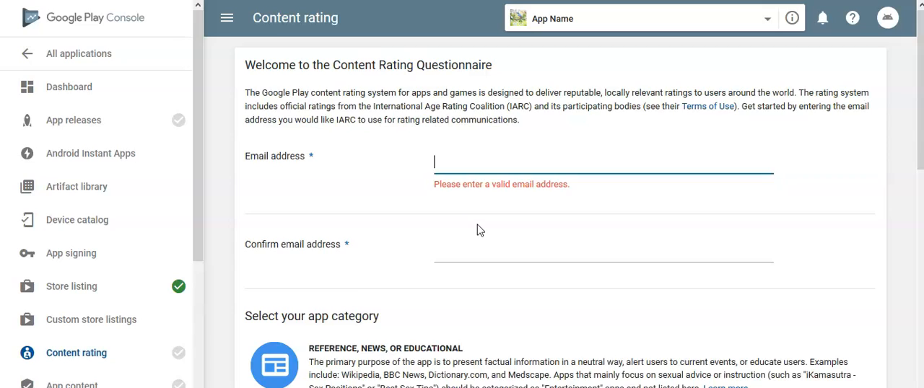
{"action": "type", "text": "email@"}
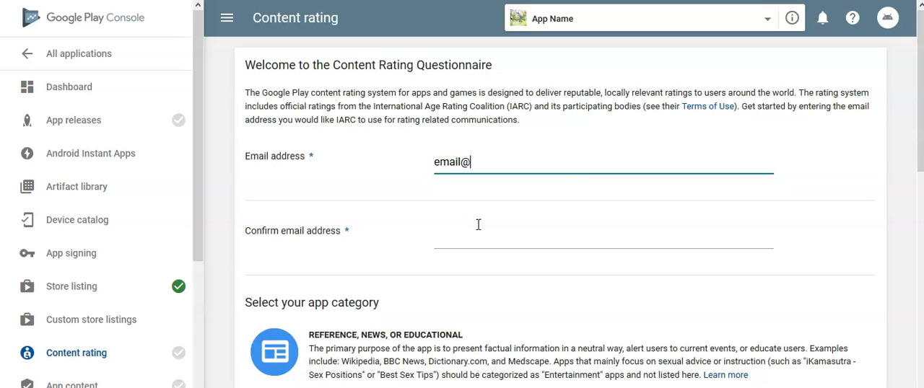
{"action": "left_click", "coordinate": [478, 225]}
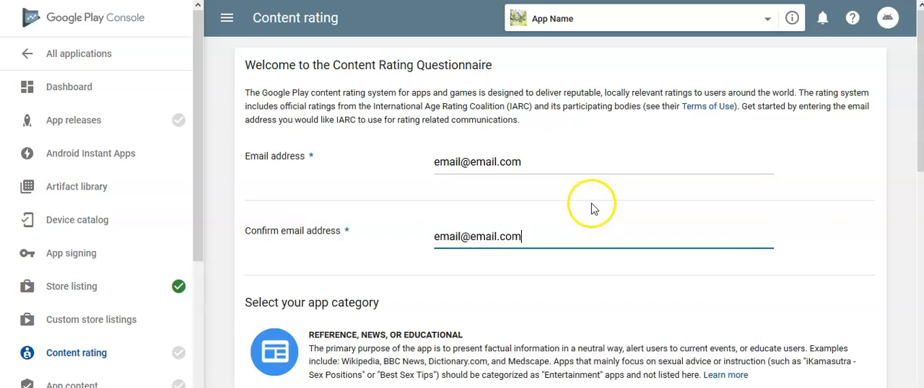
Look through the questionnaire's app categories and choose Utility, Productivity, Communication, or Other.
{"action": "scroll", "coordinate": [591, 204], "scroll_direction": "down", "scroll_amount": 4}
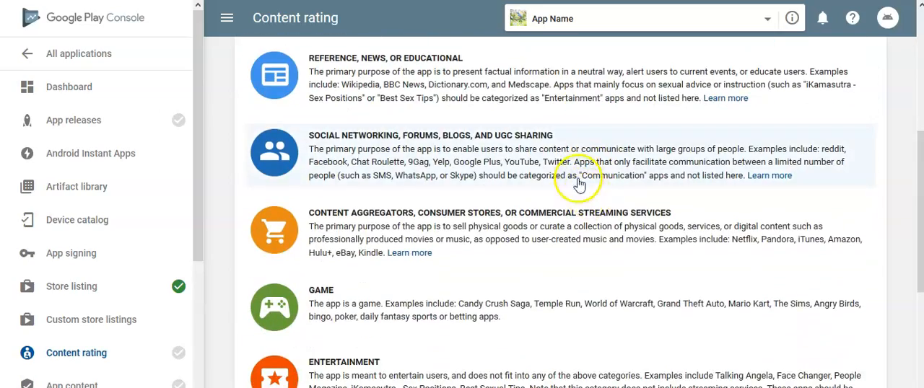
{"action": "scroll", "coordinate": [557, 172], "scroll_direction": "down", "scroll_amount": 3}
{"action": "scroll", "coordinate": [546, 188], "scroll_direction": "up", "scroll_amount": 6}
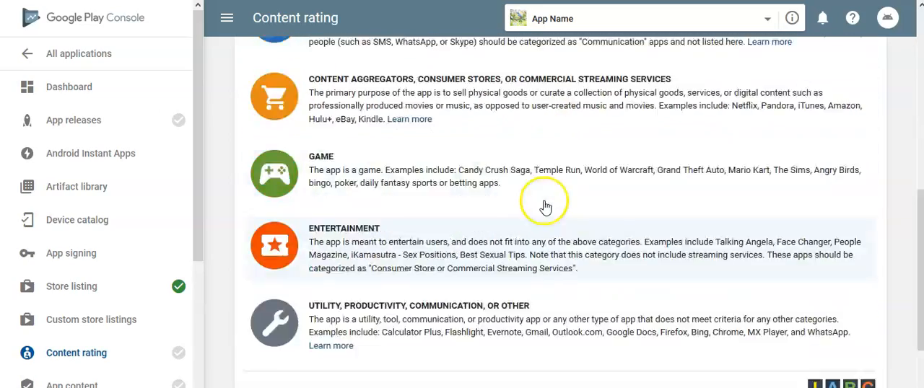
{"action": "scroll", "coordinate": [541, 190], "scroll_direction": "down", "scroll_amount": 1}
{"action": "scroll", "coordinate": [483, 198], "scroll_direction": "down", "scroll_amount": 4}
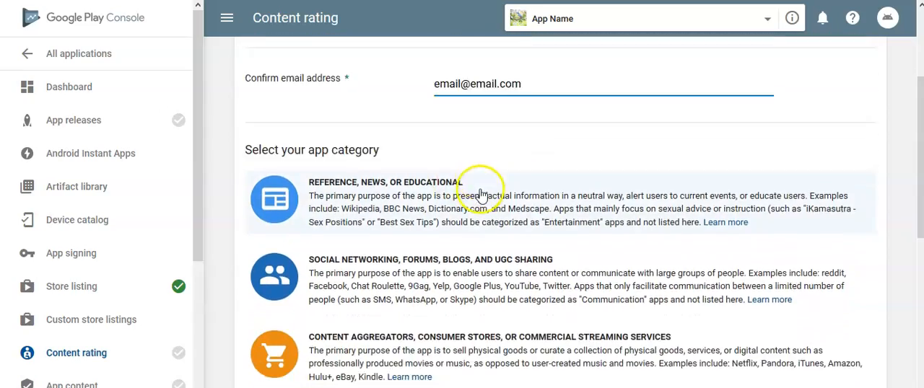
{"action": "scroll", "coordinate": [541, 173], "scroll_direction": "down", "scroll_amount": 1}
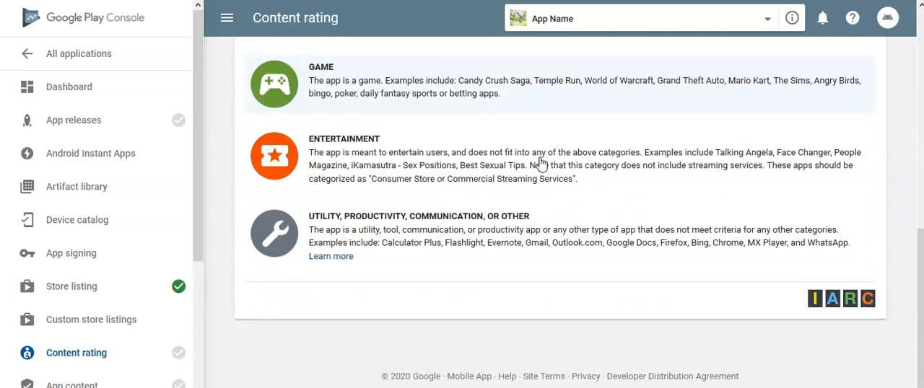
{"action": "scroll", "coordinate": [541, 181], "scroll_direction": "up", "scroll_amount": 4}
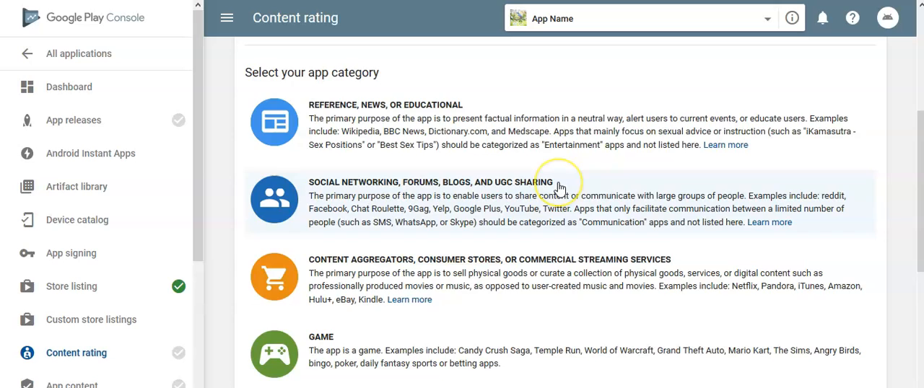
{"action": "scroll", "coordinate": [558, 187], "scroll_direction": "down", "scroll_amount": 4}
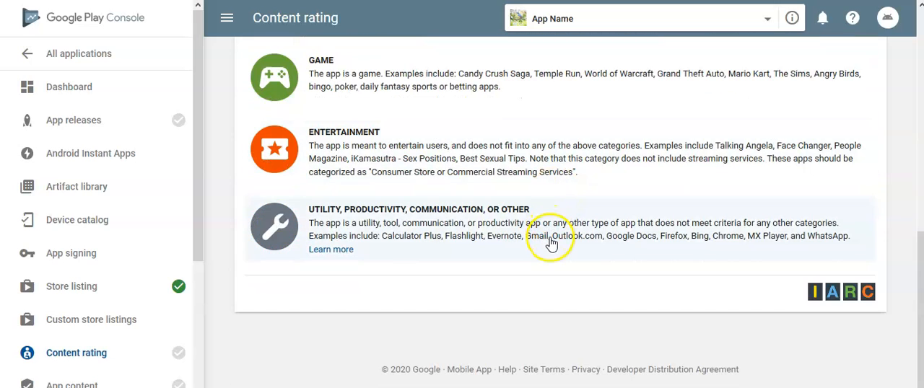
{"action": "left_click", "coordinate": [551, 242]}
Answer No to the questionnaire's violence, sexuality, language and controlled substance questions.
{"action": "scroll", "coordinate": [542, 209], "scroll_direction": "up", "scroll_amount": 3}
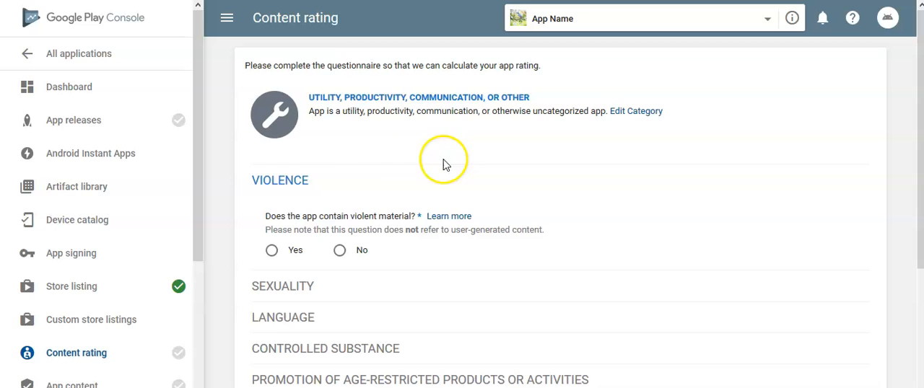
{"action": "left_click", "coordinate": [340, 252]}
{"action": "scroll", "coordinate": [354, 275], "scroll_direction": "down", "scroll_amount": 1}
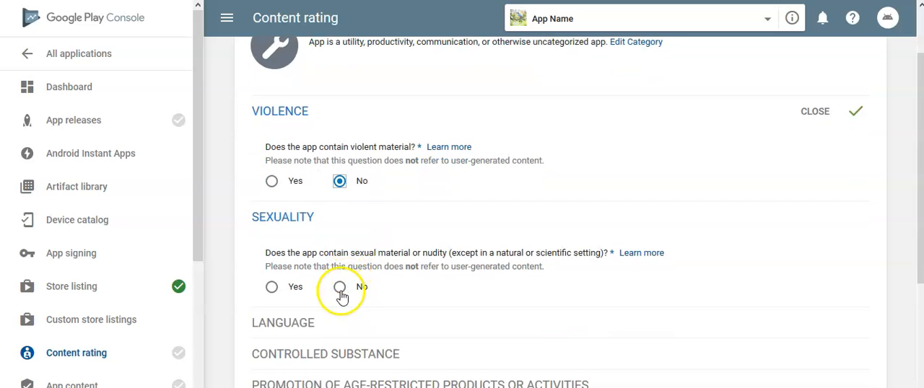
{"action": "left_click", "coordinate": [339, 289]}
{"action": "scroll", "coordinate": [437, 244], "scroll_direction": "down", "scroll_amount": 3}
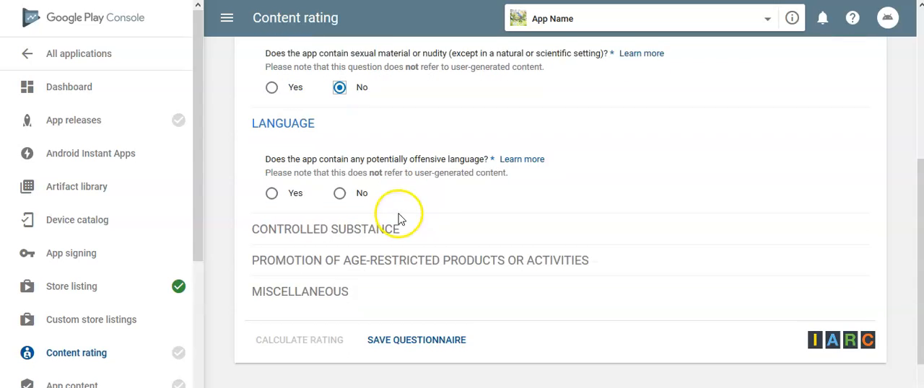
{"action": "left_click", "coordinate": [339, 187]}
{"action": "scroll", "coordinate": [402, 190], "scroll_direction": "down", "scroll_amount": 1}
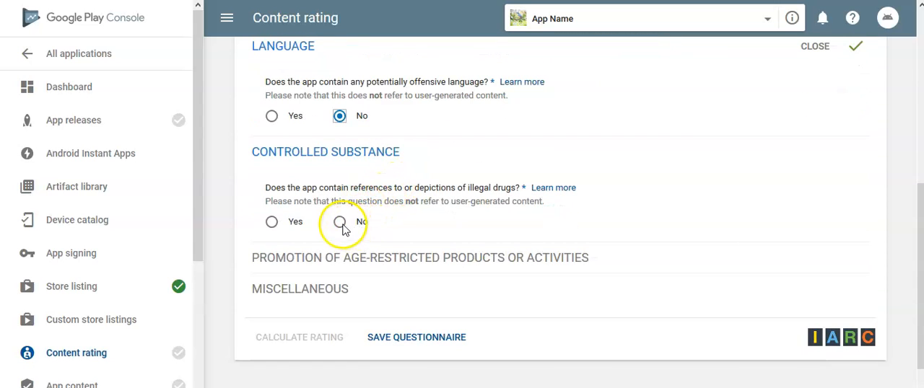
{"action": "left_click", "coordinate": [340, 222]}
Answer No to the age-restricted promotion question and all Miscellaneous questions, and save the questionnaire.
{"action": "scroll", "coordinate": [332, 222], "scroll_direction": "down", "scroll_amount": 2}
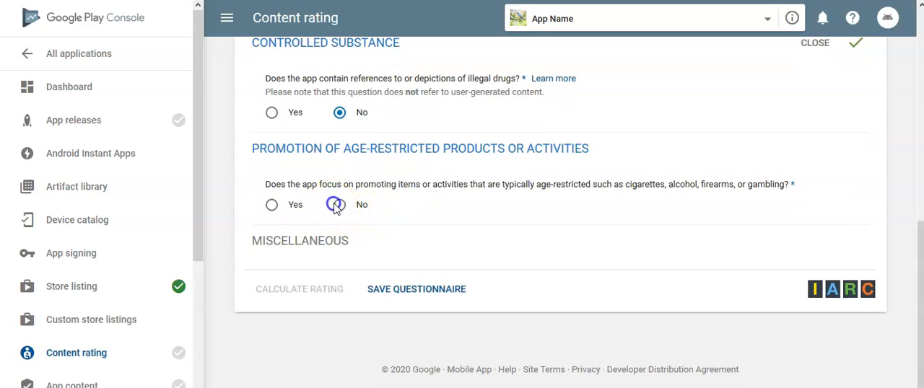
{"action": "left_click", "coordinate": [353, 207]}
{"action": "scroll", "coordinate": [354, 202], "scroll_direction": "down", "scroll_amount": 2}
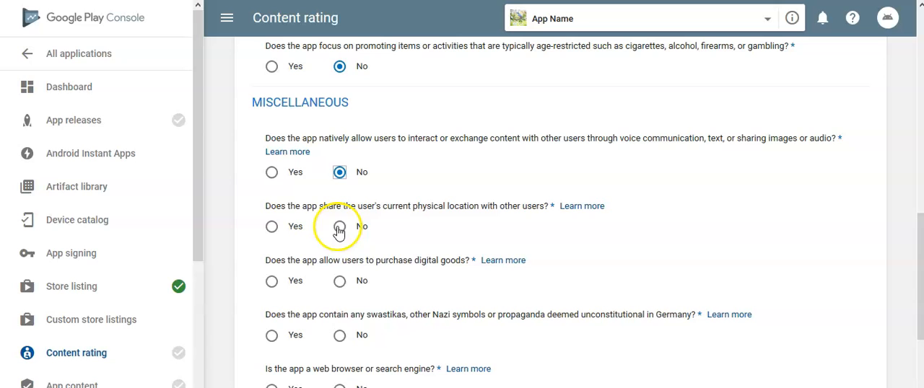
{"action": "left_click", "coordinate": [340, 281]}
{"action": "scroll", "coordinate": [361, 274], "scroll_direction": "down", "scroll_amount": 1}
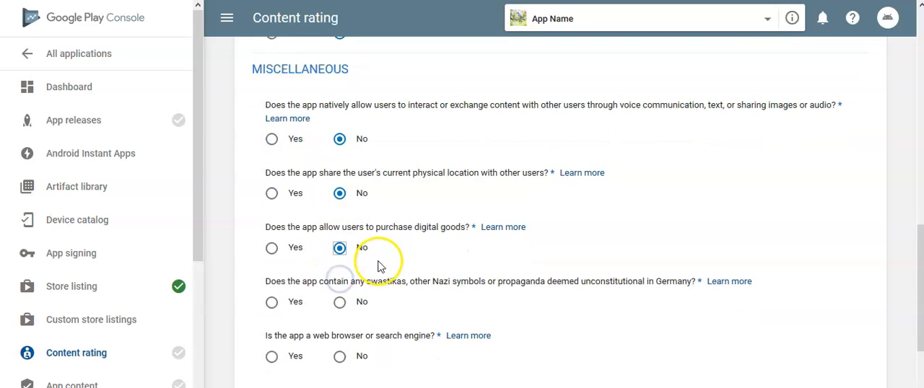
{"action": "left_click", "coordinate": [344, 268]}
{"action": "left_click", "coordinate": [340, 320]}
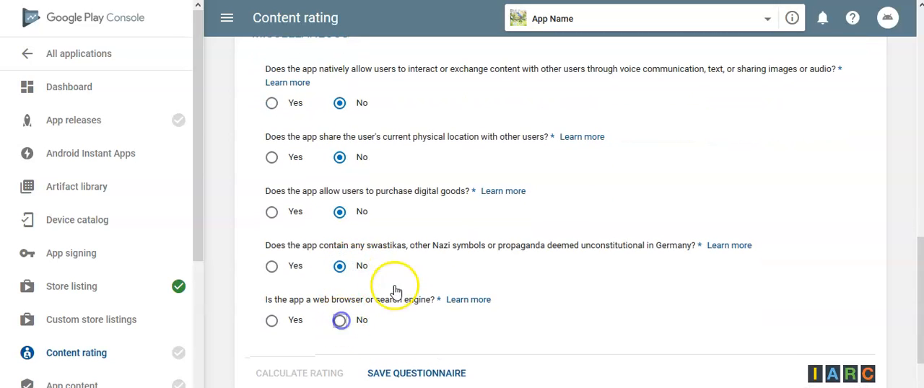
{"action": "scroll", "coordinate": [379, 318], "scroll_direction": "down", "scroll_amount": 1}
{"action": "left_click", "coordinate": [392, 292]}
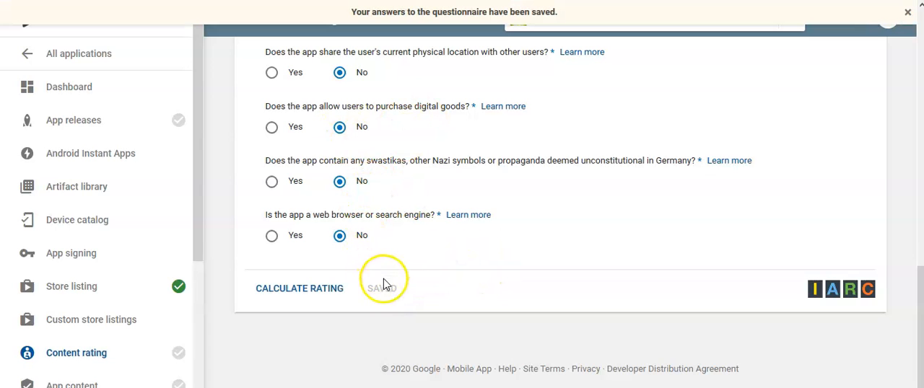
Calculate the content rating from the saved answers and apply it to the app.
{"action": "left_click", "coordinate": [319, 295]}
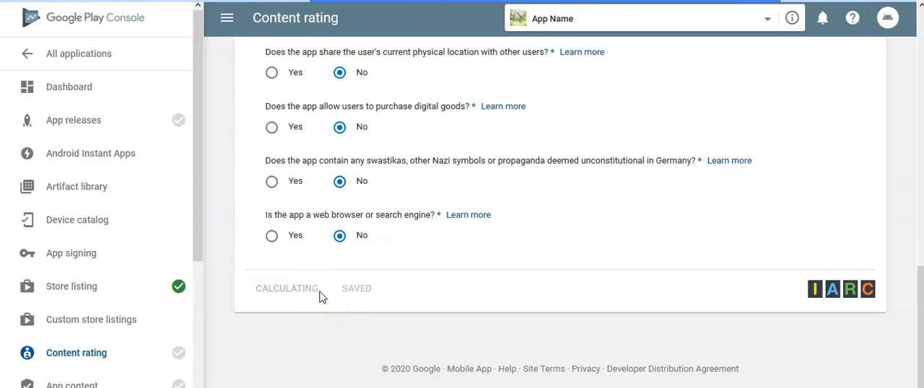
{"action": "scroll", "coordinate": [374, 272], "scroll_direction": "down", "scroll_amount": 6}
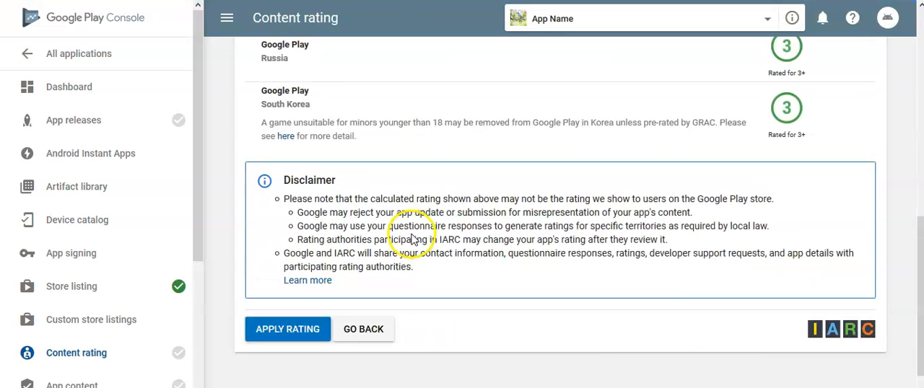
{"action": "left_click", "coordinate": [288, 293]}
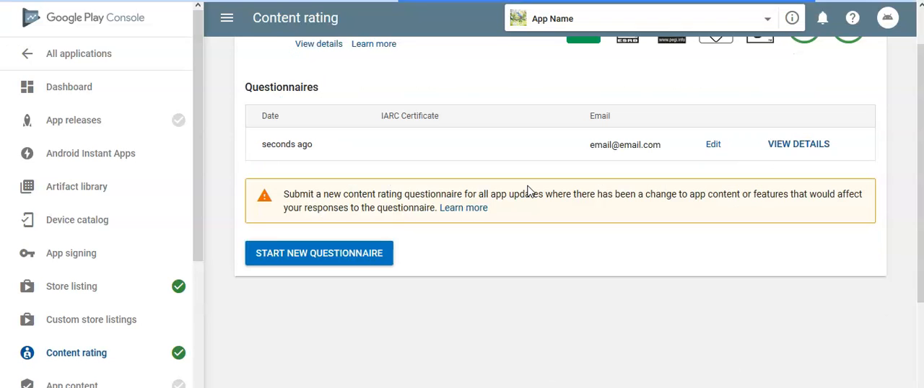
{"action": "scroll", "coordinate": [527, 191], "scroll_direction": "down", "scroll_amount": 2}
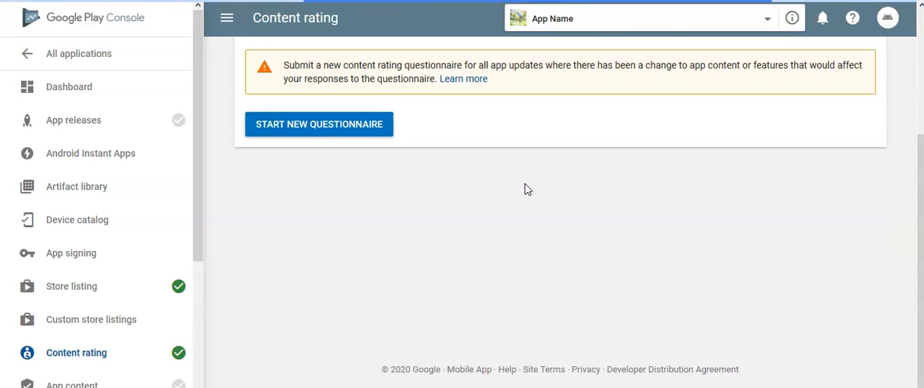
{"action": "scroll", "coordinate": [523, 186], "scroll_direction": "up", "scroll_amount": 2}
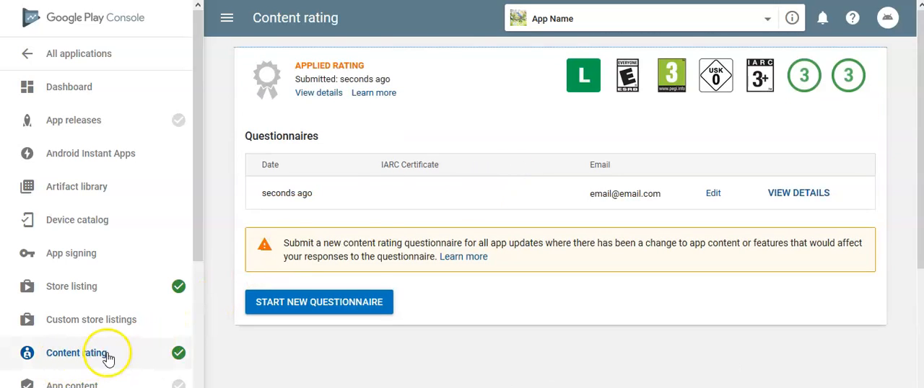
Open the App content section and start the Privacy policy task.
{"action": "scroll", "coordinate": [109, 336], "scroll_direction": "down", "scroll_amount": 2}
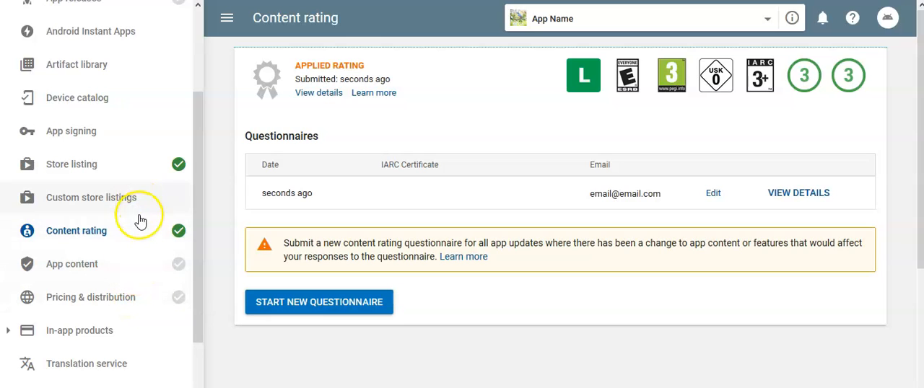
{"action": "left_click", "coordinate": [143, 267]}
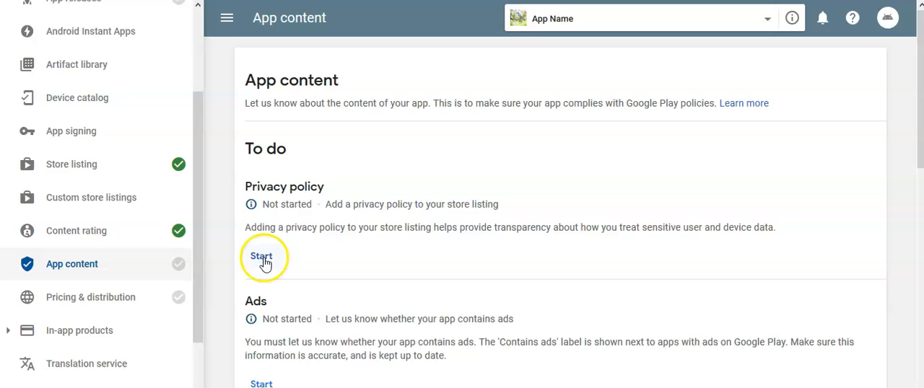
{"action": "scroll", "coordinate": [320, 215], "scroll_direction": "down", "scroll_amount": 1}
{"action": "left_click", "coordinate": [269, 192]}
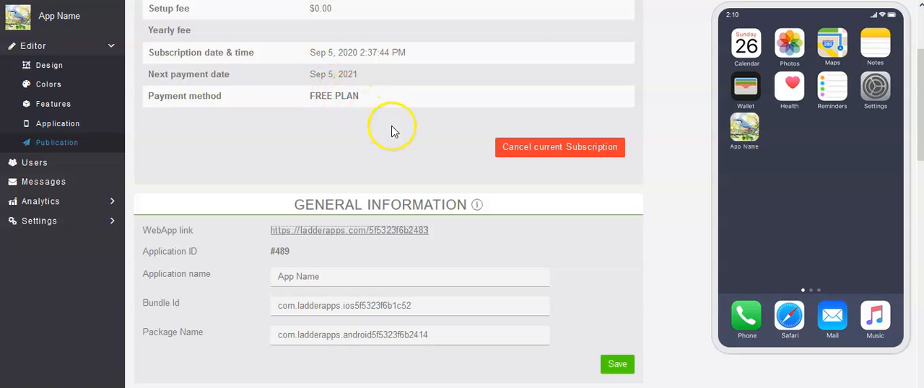
Switch to the Ladder Apps builder and select the privacy policy's public URL in the Terms & Conditions settings for copying.
{"action": "left_click", "coordinate": [83, 223]}
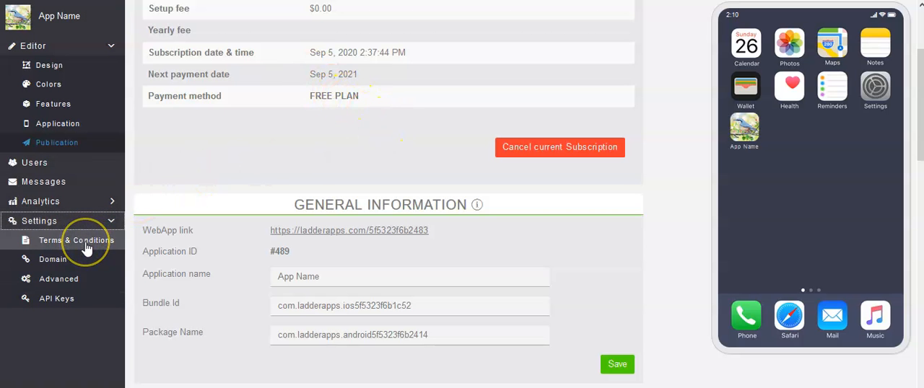
{"action": "left_click", "coordinate": [86, 246]}
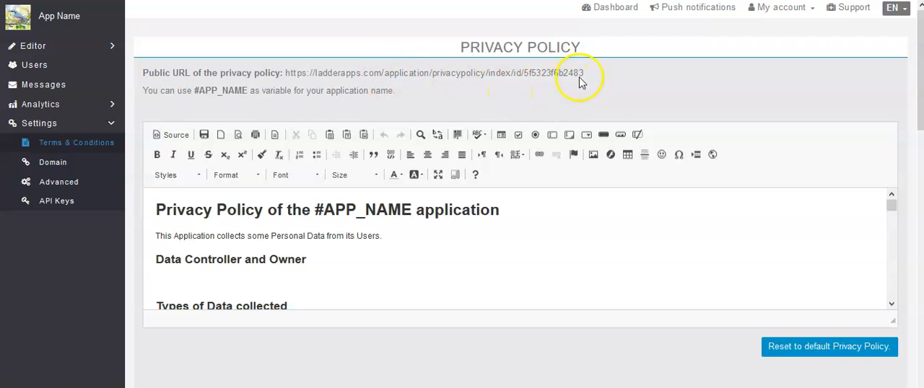
{"action": "left_click_drag", "start_coordinate": [570, 75], "coordinate": [318, 80]}
{"action": "key", "text": "ctrl+c"}
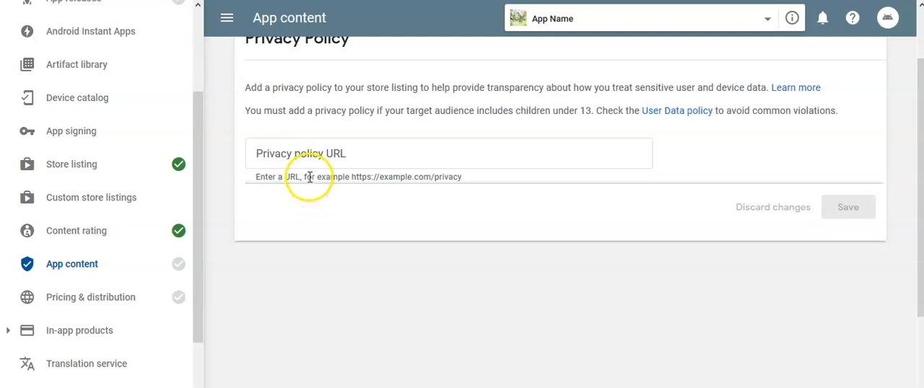
{"action": "left_click", "coordinate": [309, 177]}
{"action": "key", "text": "ctrl+v"}
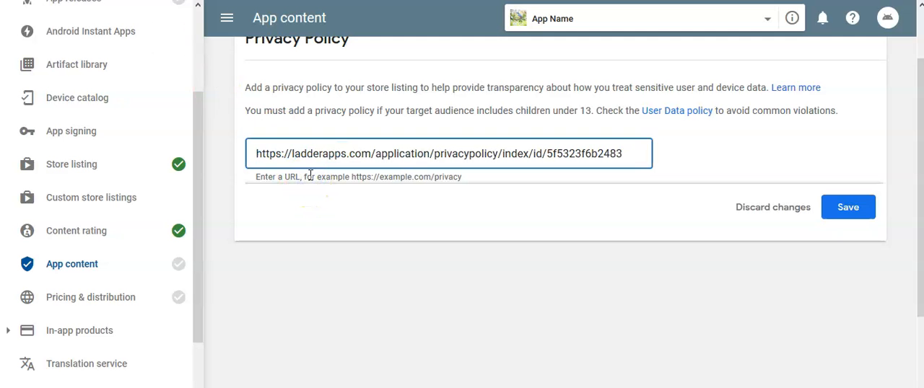
{"action": "left_click", "coordinate": [836, 218]}
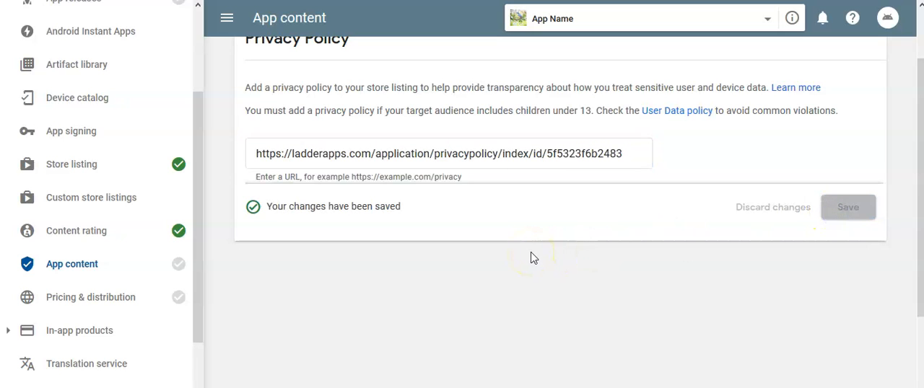
{"action": "scroll", "coordinate": [531, 258], "scroll_direction": "up", "scroll_amount": 1}
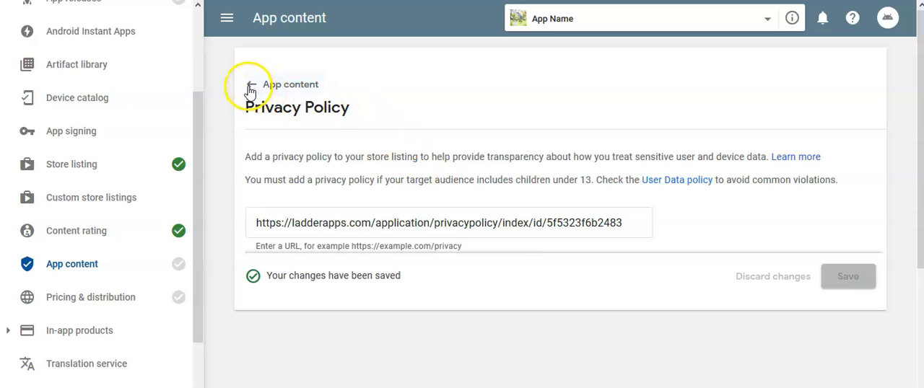
{"action": "left_click", "coordinate": [249, 89]}
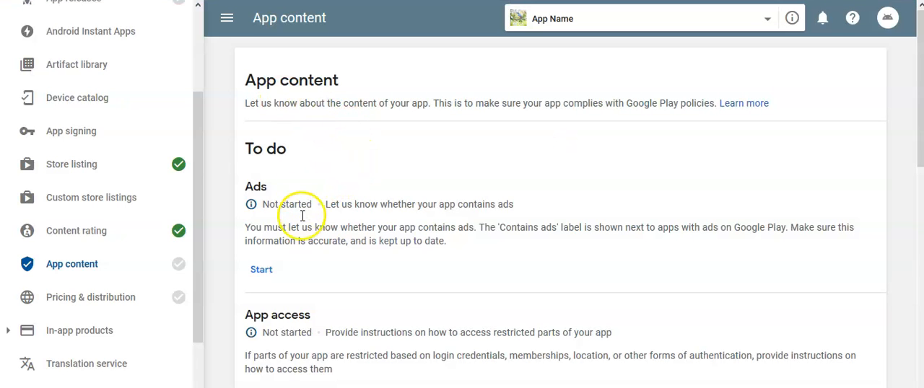
Complete the Ads task by declaring that the app does not contain ads, save it and return to App content.
{"action": "left_click", "coordinate": [266, 273]}
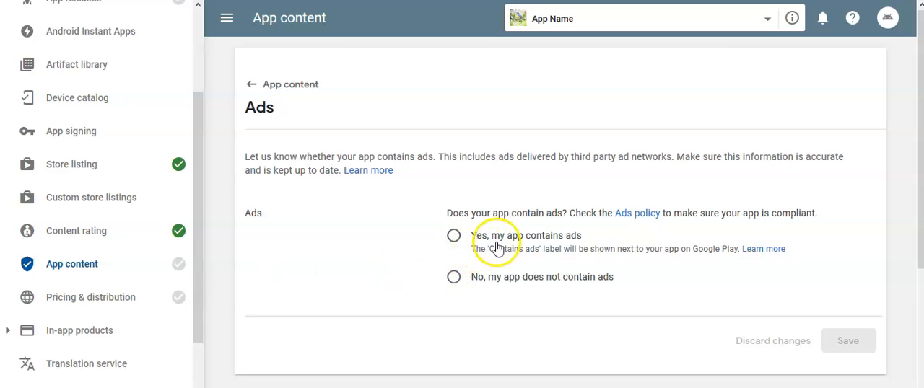
{"action": "left_click", "coordinate": [455, 280]}
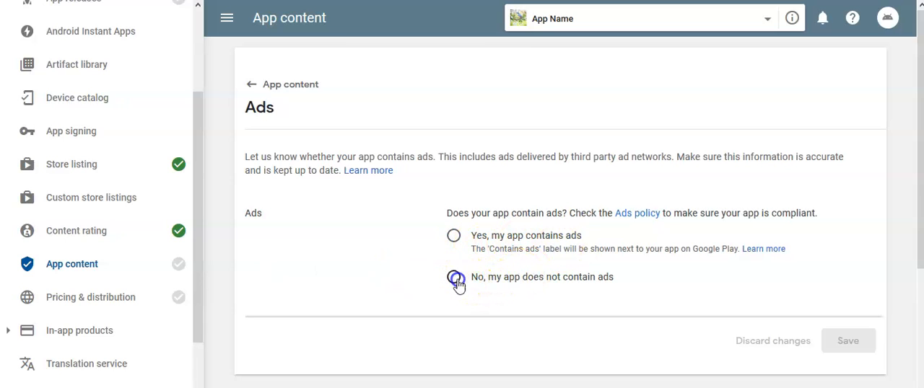
{"action": "left_click", "coordinate": [837, 339]}
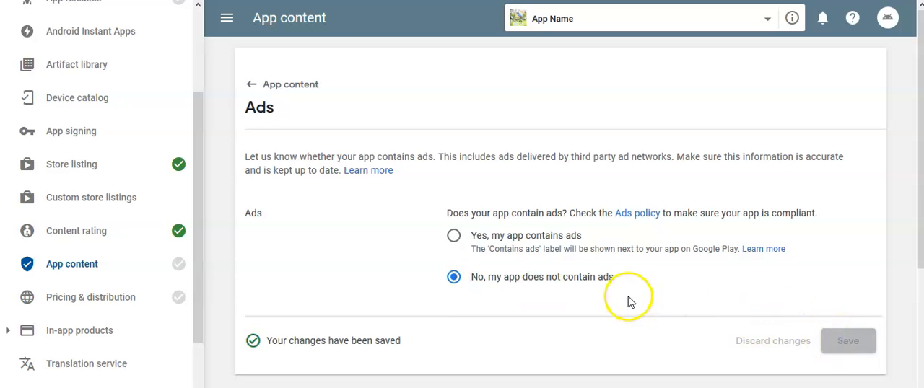
{"action": "left_click", "coordinate": [253, 86]}
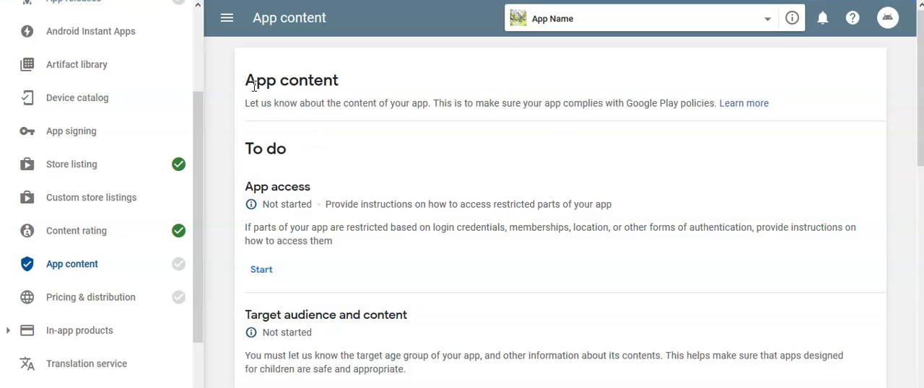
Try to start the Target audience and content task.
{"action": "scroll", "coordinate": [355, 165], "scroll_direction": "down", "scroll_amount": 3}
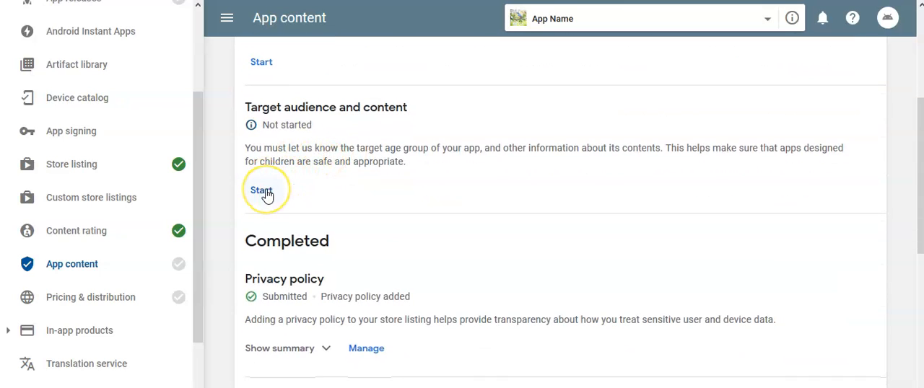
{"action": "left_click", "coordinate": [264, 192]}
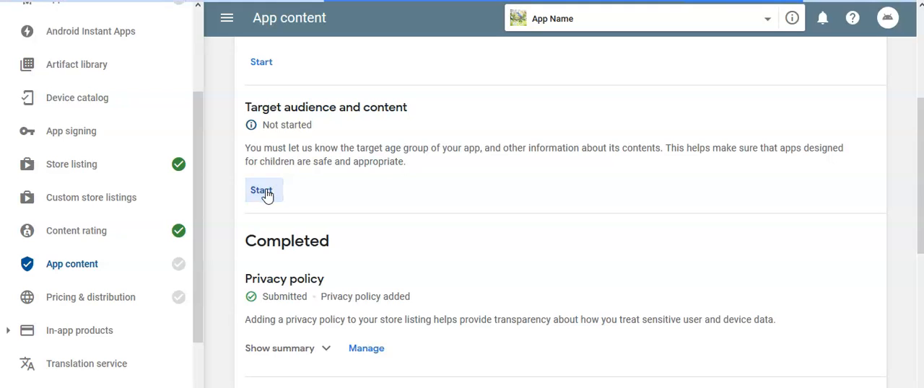
{"action": "scroll", "coordinate": [331, 194], "scroll_direction": "up", "scroll_amount": 2}
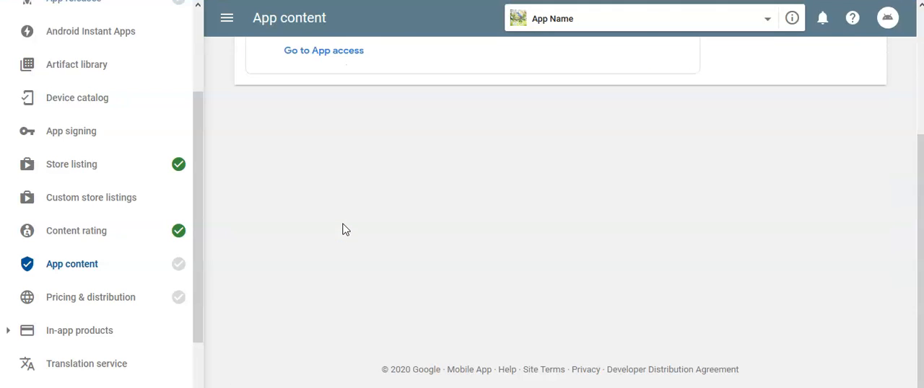
{"action": "scroll", "coordinate": [343, 230], "scroll_direction": "up", "scroll_amount": 3}
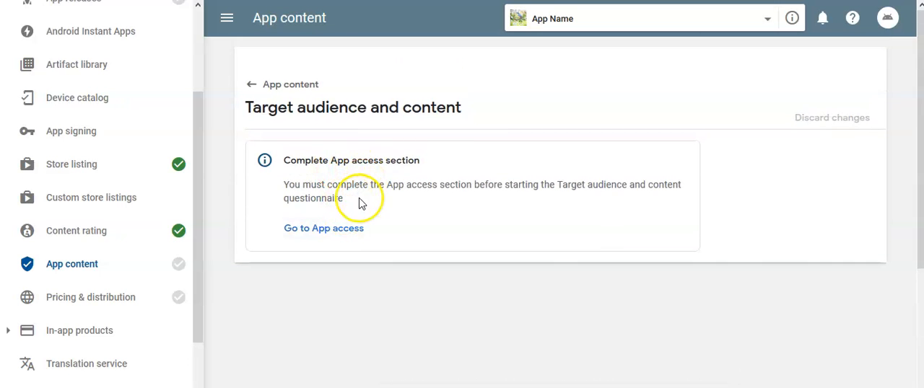
{"action": "left_click", "coordinate": [252, 87]}
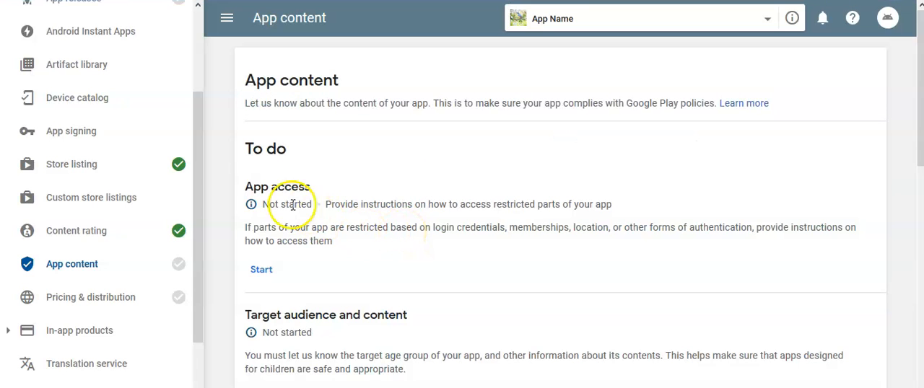
Complete the App access task with "All functionality is available without special access", save it and return to App content.
{"action": "left_click", "coordinate": [262, 271]}
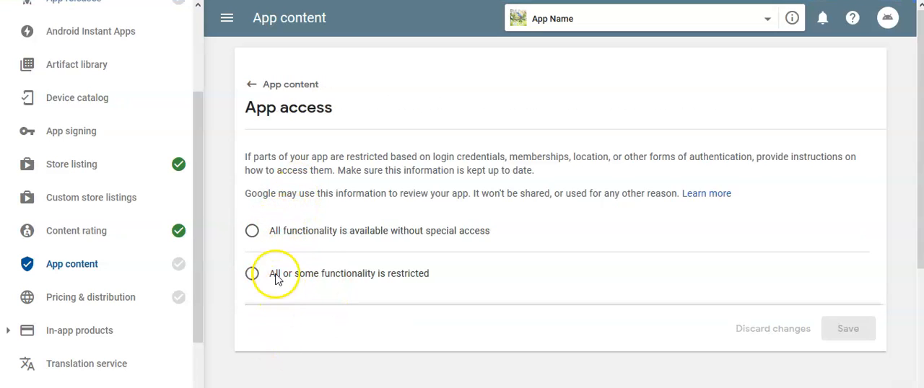
{"action": "left_click", "coordinate": [254, 230]}
{"action": "left_click", "coordinate": [851, 330]}
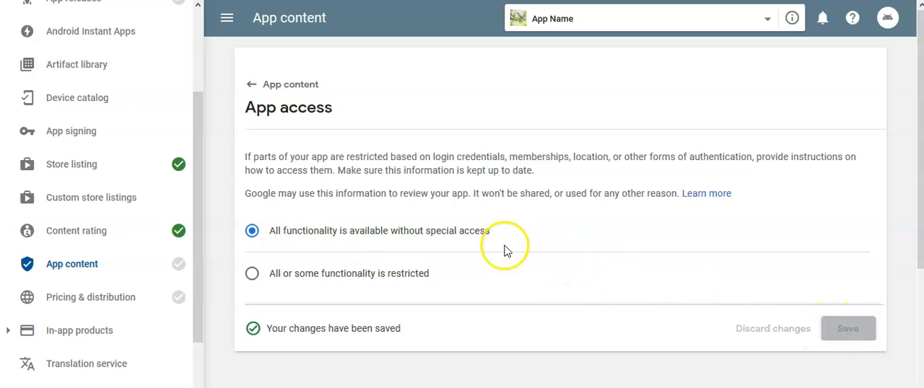
{"action": "left_click", "coordinate": [253, 87]}
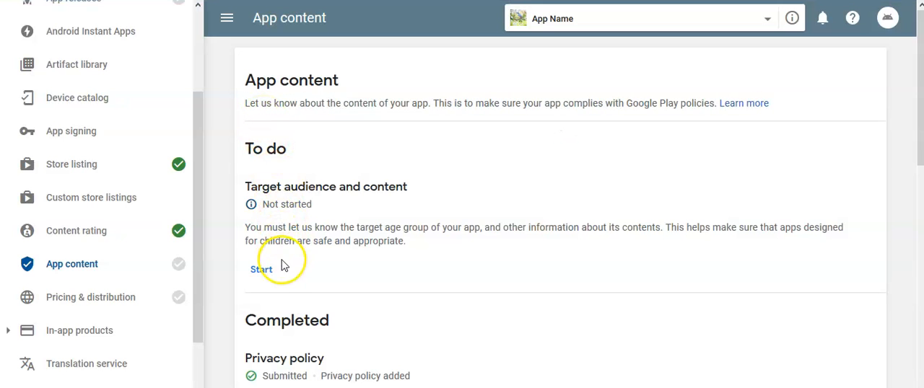
Start the Target audience and content task, choose the target age groups 16-17 and 18 and over, and continue.
{"action": "left_click", "coordinate": [267, 276]}
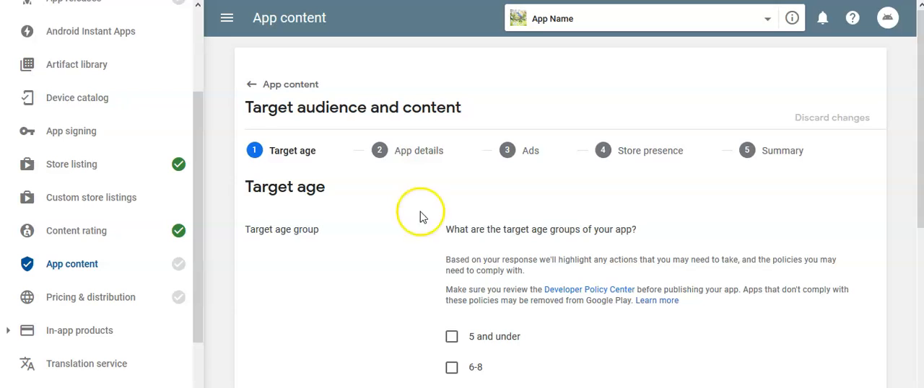
{"action": "scroll", "coordinate": [554, 186], "scroll_direction": "down", "scroll_amount": 1}
{"action": "scroll", "coordinate": [553, 186], "scroll_direction": "down", "scroll_amount": 3}
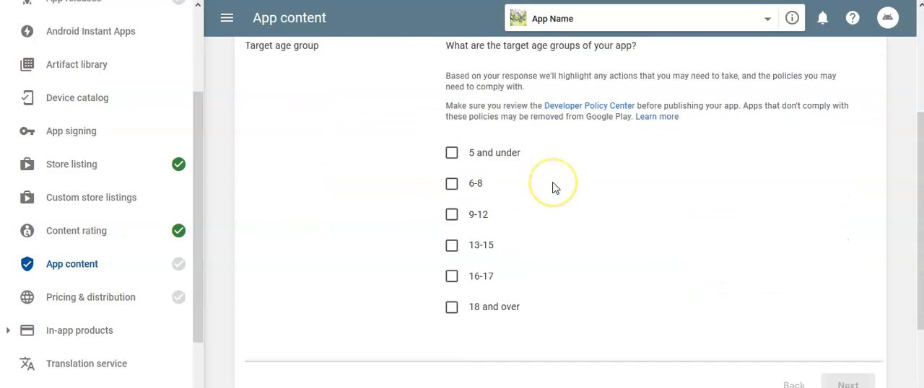
{"action": "left_click", "coordinate": [451, 241]}
{"action": "left_click", "coordinate": [453, 275]}
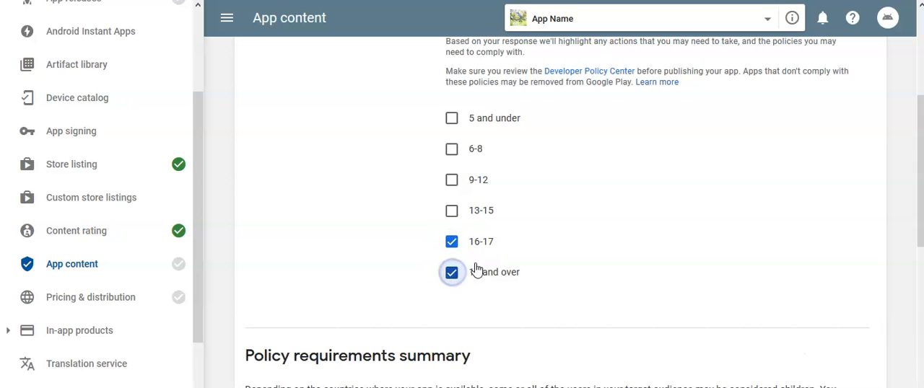
{"action": "scroll", "coordinate": [618, 208], "scroll_direction": "down", "scroll_amount": 4}
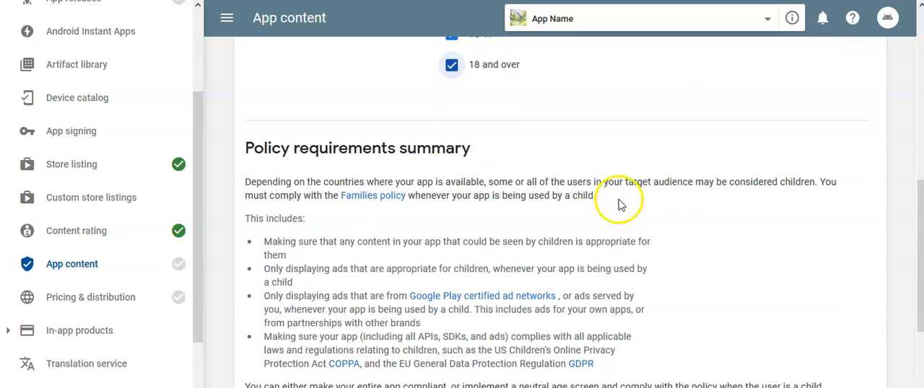
{"action": "scroll", "coordinate": [599, 197], "scroll_direction": "up", "scroll_amount": 2}
{"action": "scroll", "coordinate": [582, 192], "scroll_direction": "down", "scroll_amount": 4}
{"action": "scroll", "coordinate": [614, 209], "scroll_direction": "down", "scroll_amount": 1}
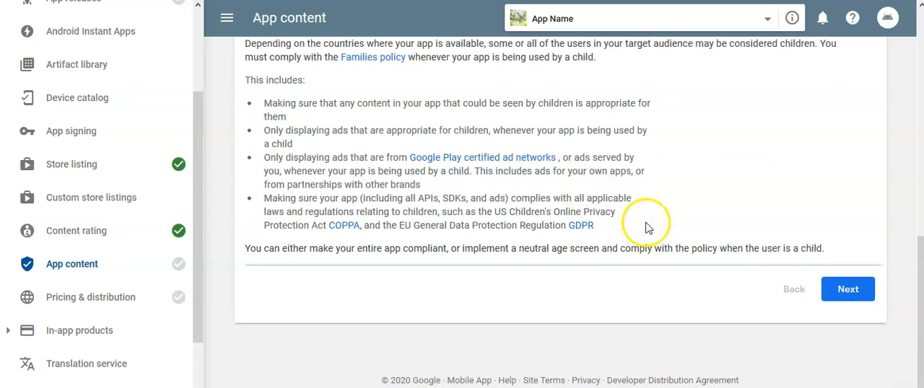
{"action": "left_click", "coordinate": [845, 347]}
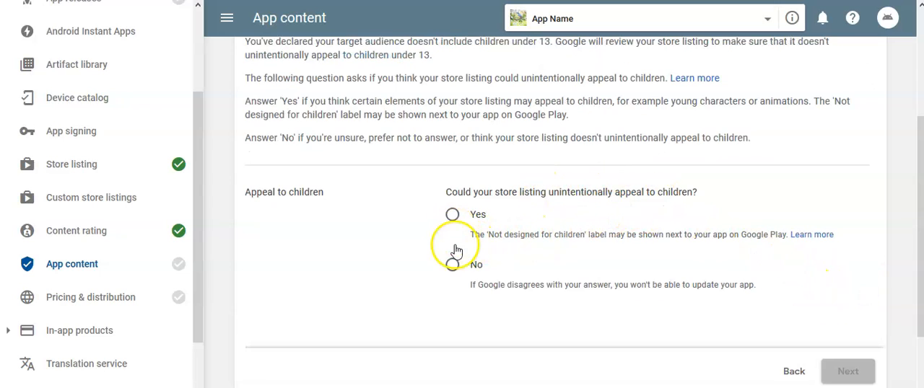
Answer Yes to whether the store listing could unintentionally appeal to children, save the target audience answers and return to App content.
{"action": "left_click", "coordinate": [453, 217]}
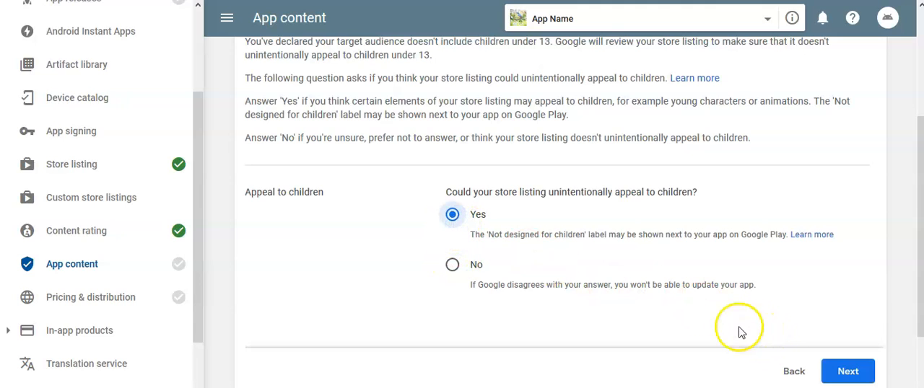
{"action": "left_click", "coordinate": [847, 372]}
{"action": "left_click", "coordinate": [840, 165]}
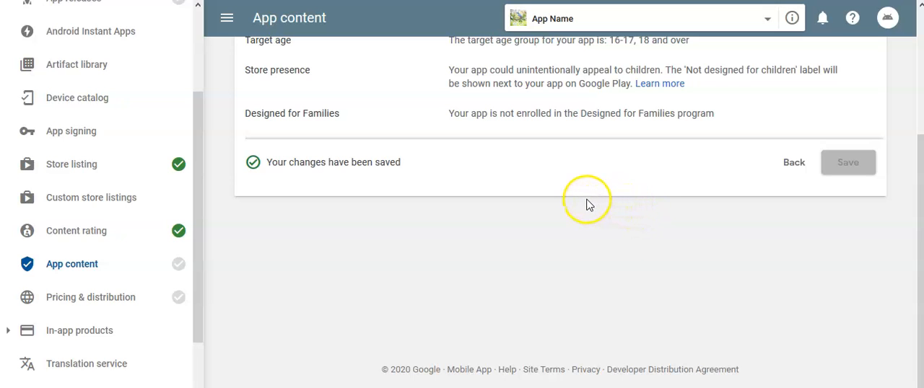
{"action": "scroll", "coordinate": [589, 204], "scroll_direction": "up", "scroll_amount": 3}
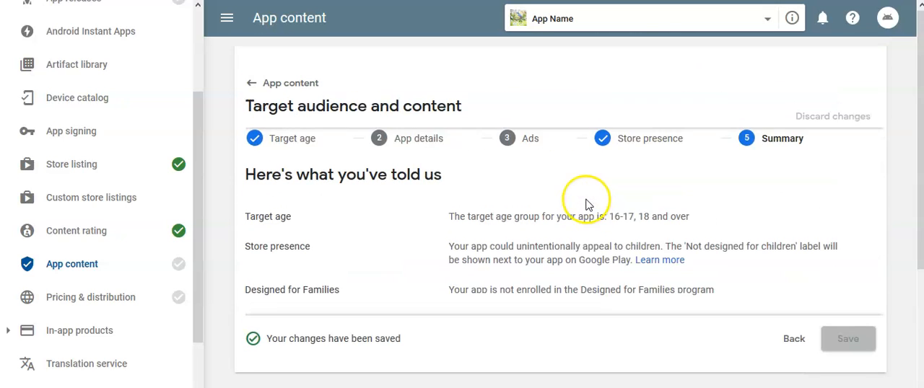
{"action": "left_click", "coordinate": [252, 87]}
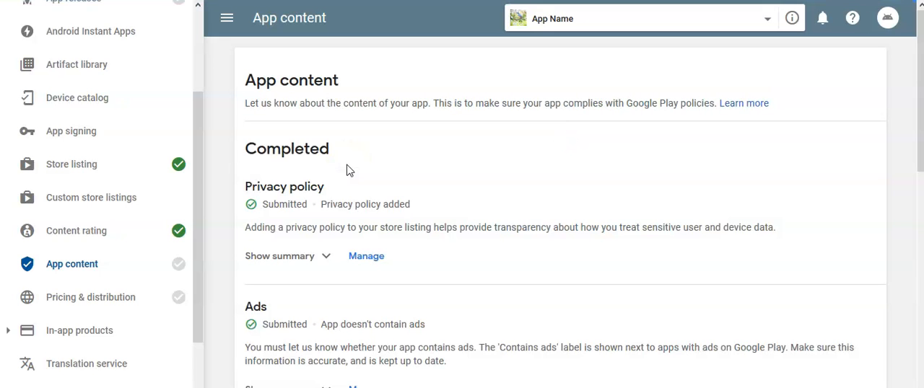
Check the completed App content declarations, and set the application as Free in the Pricing & distribution section.
{"action": "scroll", "coordinate": [347, 170], "scroll_direction": "down", "scroll_amount": 6}
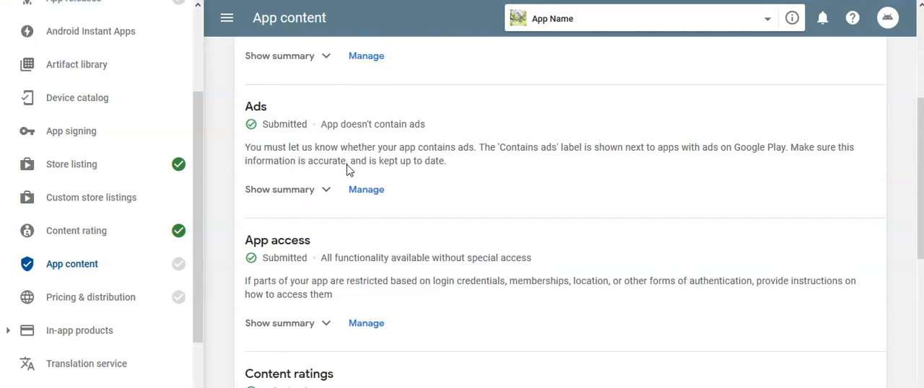
{"action": "scroll", "coordinate": [347, 170], "scroll_direction": "down", "scroll_amount": 1}
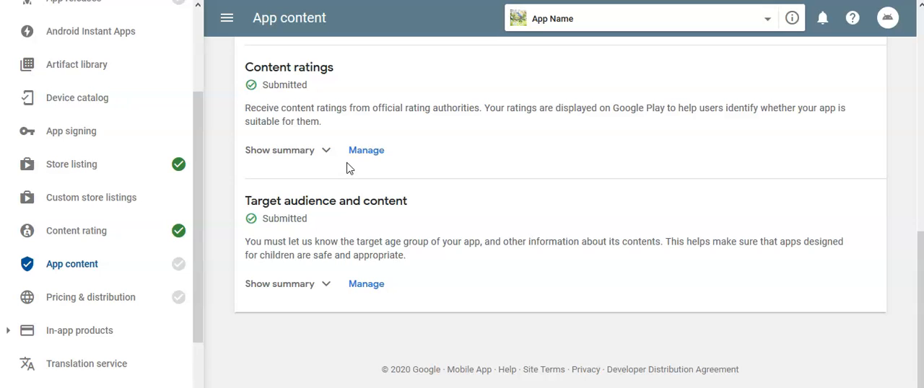
{"action": "scroll", "coordinate": [347, 168], "scroll_direction": "up", "scroll_amount": 7}
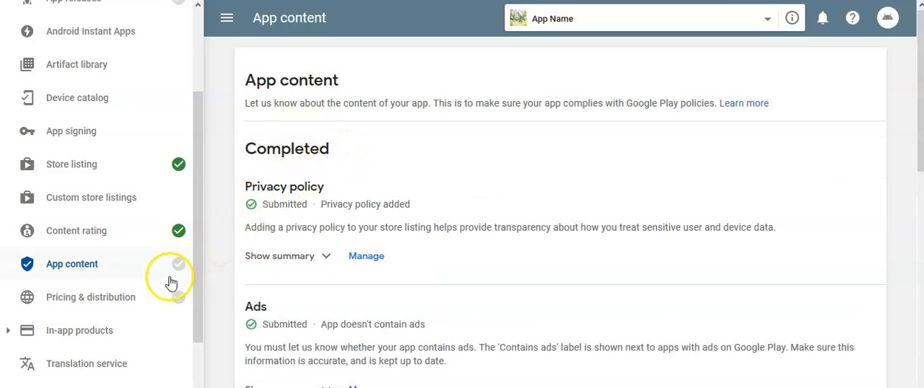
{"action": "left_click", "coordinate": [128, 301]}
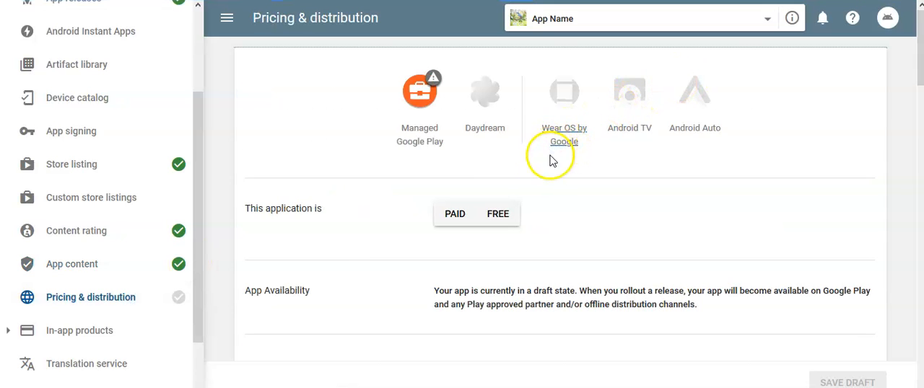
{"action": "left_click", "coordinate": [501, 214]}
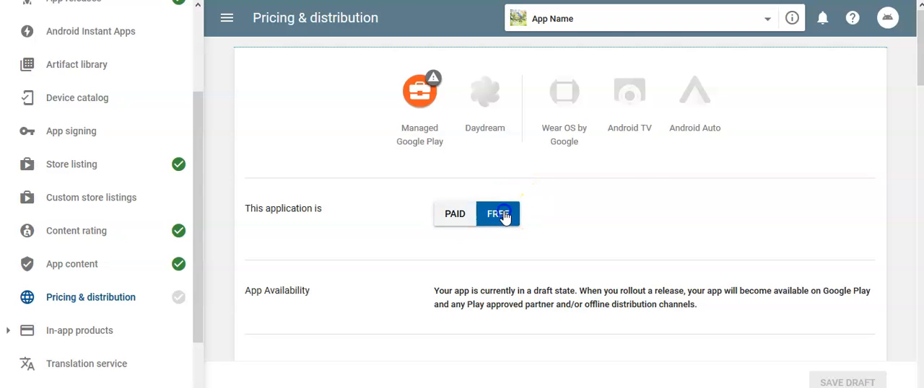
Make the app available in all listed countries, acknowledge the in-app purchase notice, and check the country list.
{"action": "scroll", "coordinate": [620, 173], "scroll_direction": "down", "scroll_amount": 3}
{"action": "scroll", "coordinate": [619, 160], "scroll_direction": "down", "scroll_amount": 2}
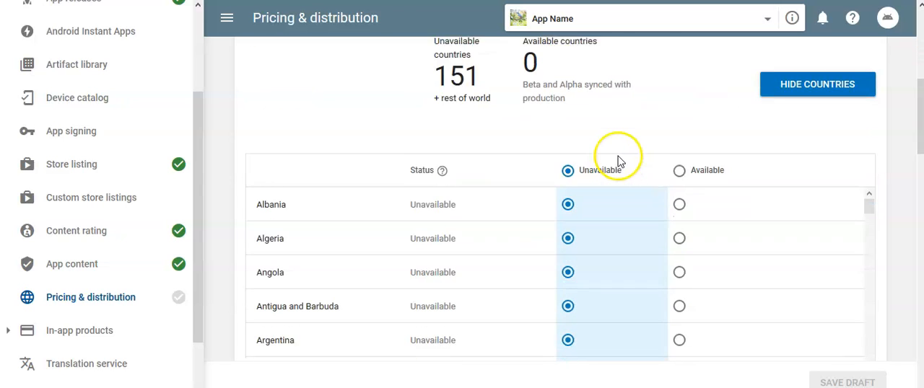
{"action": "left_click", "coordinate": [679, 164]}
{"action": "left_click", "coordinate": [679, 218]}
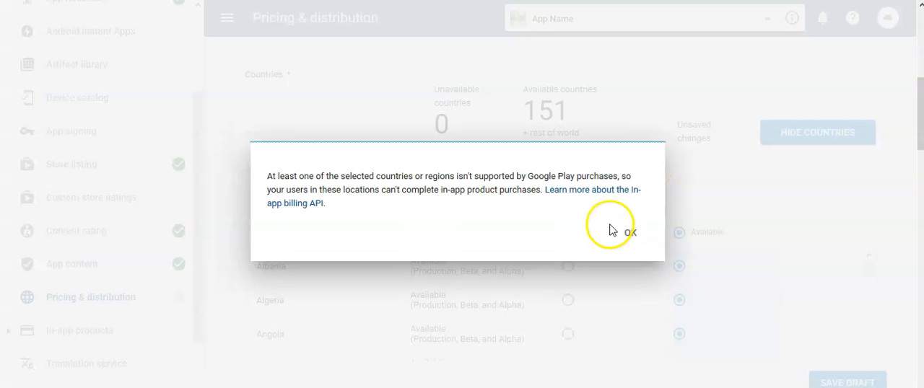
{"action": "left_click", "coordinate": [631, 234]}
{"action": "scroll", "coordinate": [629, 231], "scroll_direction": "up", "scroll_amount": 3}
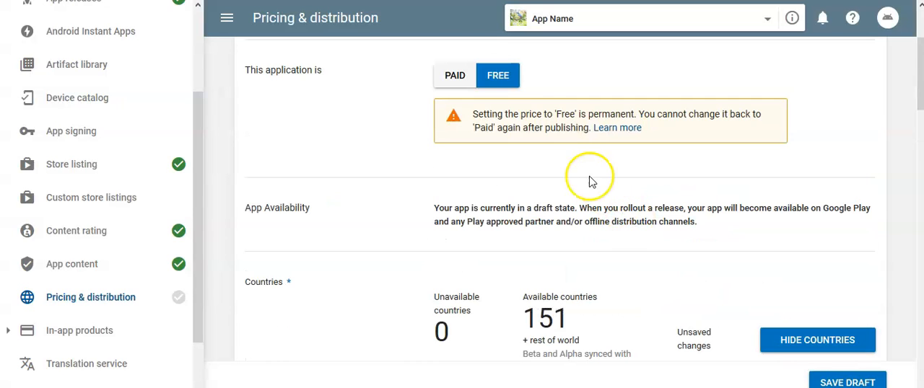
{"action": "scroll", "coordinate": [633, 204], "scroll_direction": "down", "scroll_amount": 3}
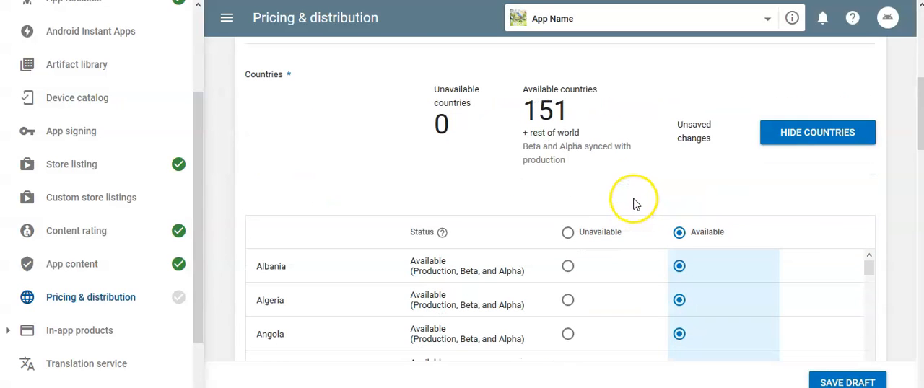
{"action": "scroll", "coordinate": [840, 282], "scroll_direction": "down", "scroll_amount": 10}
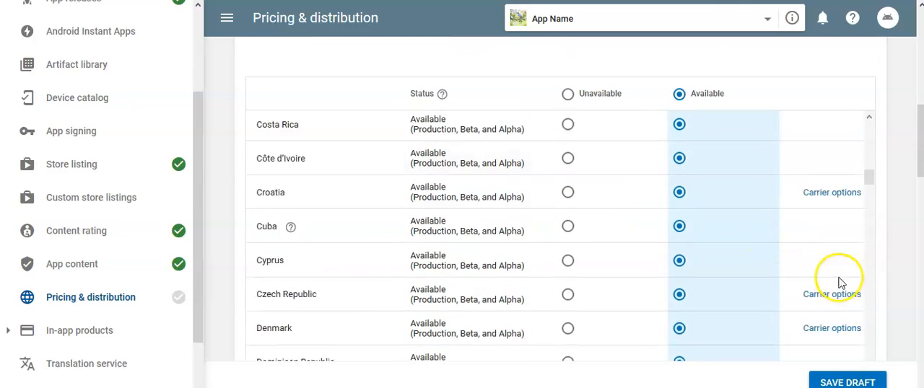
Accept the Content guidelines and US export laws declarations in the Consent section, and save the pricing and distribution draft.
{"action": "scroll", "coordinate": [840, 282], "scroll_direction": "down", "scroll_amount": 2}
{"action": "scroll", "coordinate": [883, 172], "scroll_direction": "down", "scroll_amount": 10}
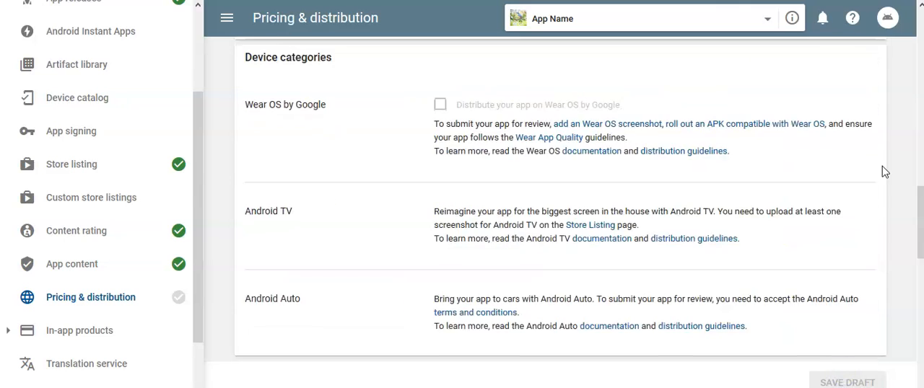
{"action": "scroll", "coordinate": [883, 172], "scroll_direction": "down", "scroll_amount": 5}
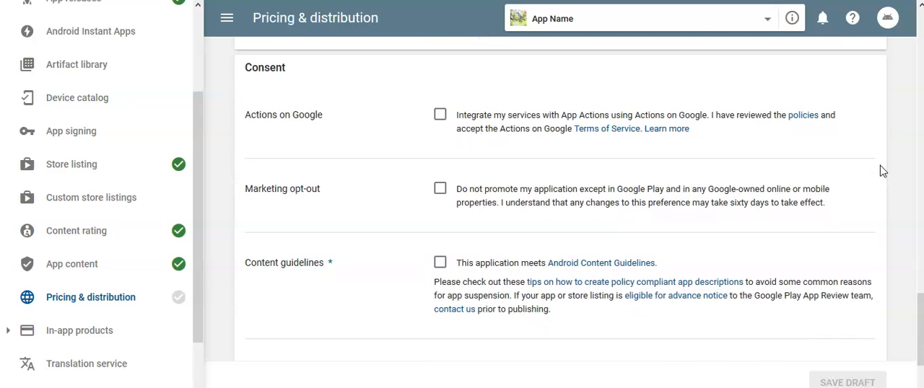
{"action": "scroll", "coordinate": [619, 207], "scroll_direction": "down", "scroll_amount": 2}
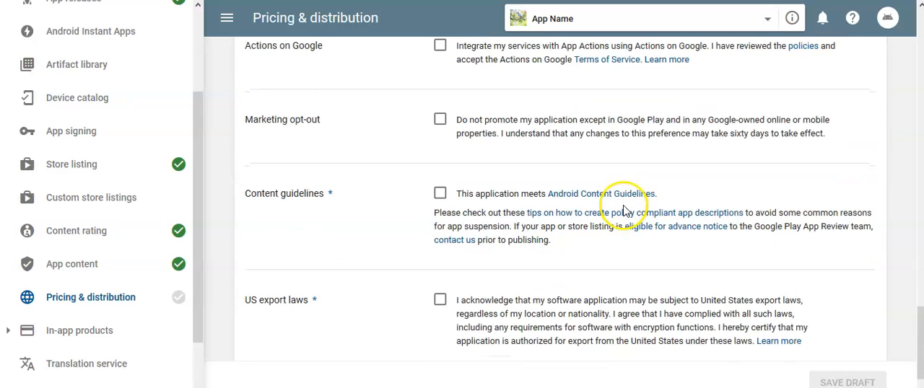
{"action": "left_click", "coordinate": [439, 192]}
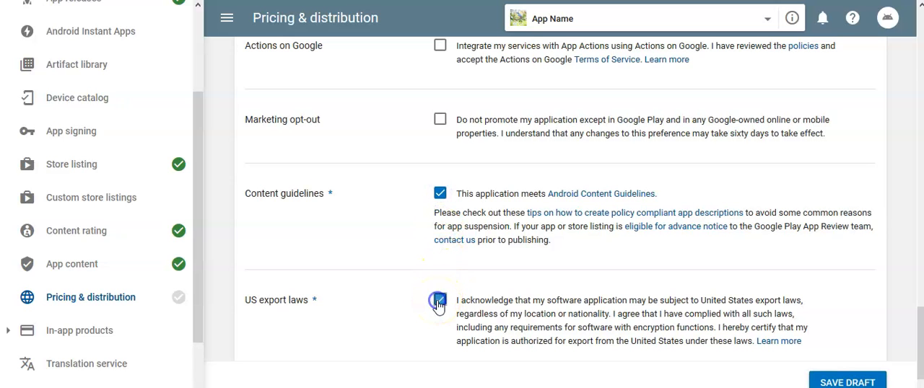
{"action": "scroll", "coordinate": [549, 303], "scroll_direction": "down", "scroll_amount": 2}
{"action": "left_click", "coordinate": [854, 383]}
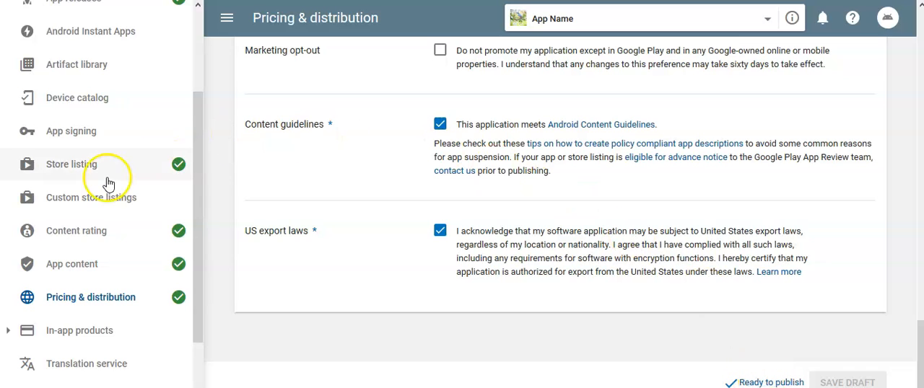
Go to release management through the Ready to publish notice, and open the unreleased production release for editing.
{"action": "scroll", "coordinate": [110, 179], "scroll_direction": "up", "scroll_amount": 3}
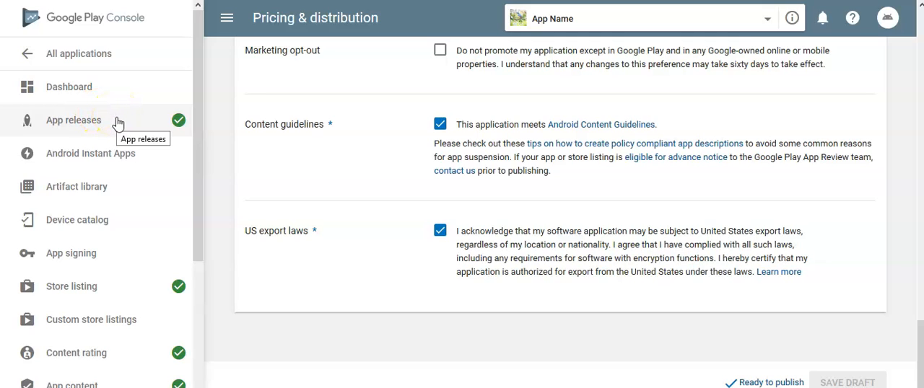
{"action": "left_click", "coordinate": [757, 383]}
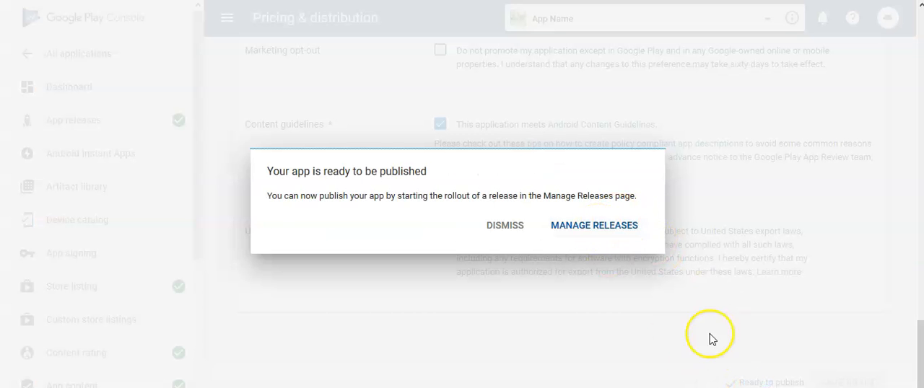
{"action": "left_click", "coordinate": [607, 227]}
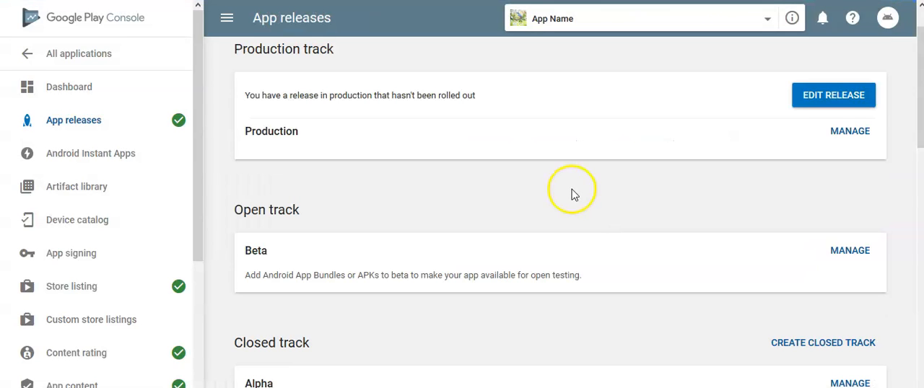
{"action": "scroll", "coordinate": [574, 194], "scroll_direction": "up", "scroll_amount": 1}
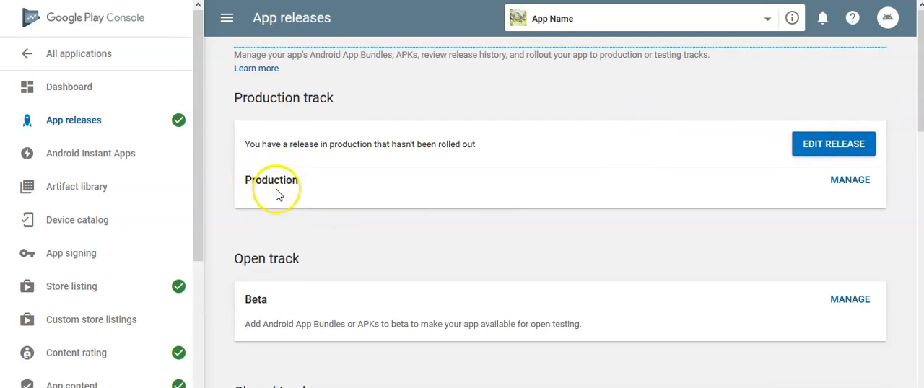
{"action": "left_click", "coordinate": [815, 147]}
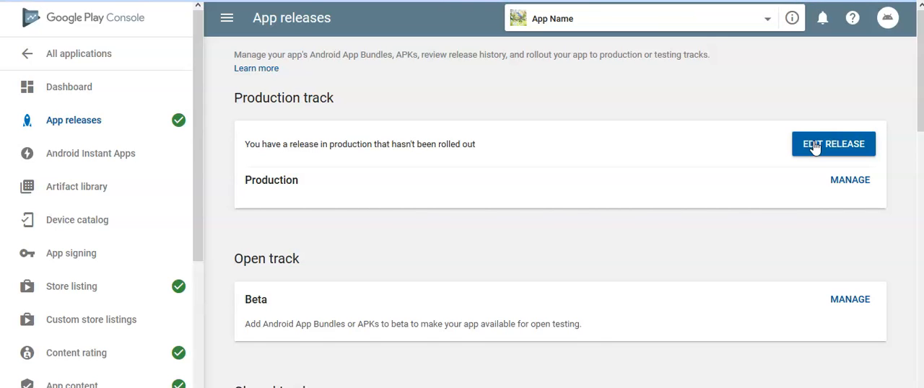
Proceed to the review of the production release without adding release notes, and look through its summary and APK.
{"action": "scroll", "coordinate": [814, 146], "scroll_direction": "down", "scroll_amount": 8}
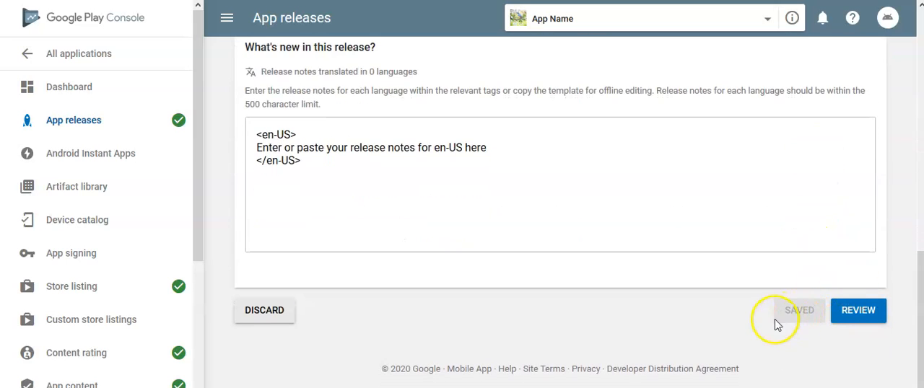
{"action": "left_click", "coordinate": [853, 316]}
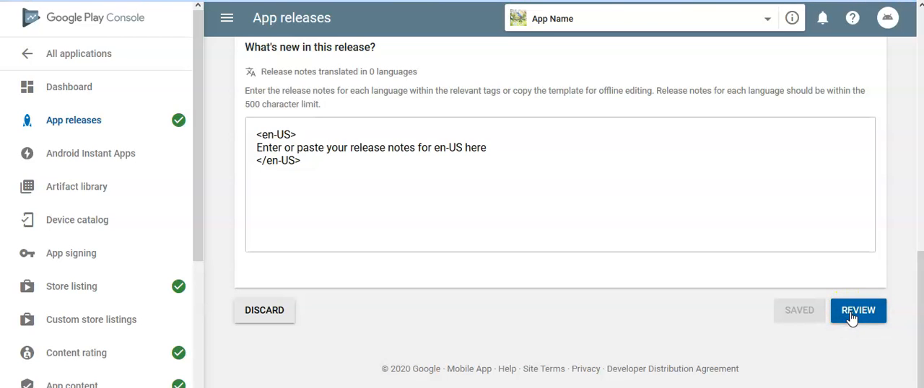
{"action": "scroll", "coordinate": [842, 222], "scroll_direction": "down", "scroll_amount": 3}
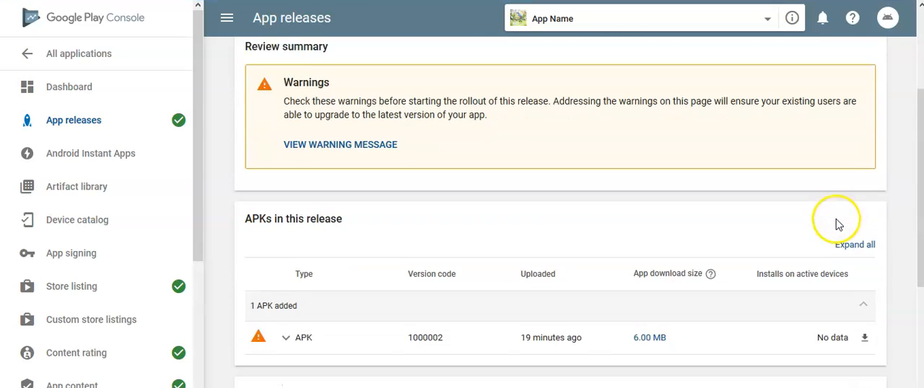
{"action": "scroll", "coordinate": [834, 222], "scroll_direction": "down", "scroll_amount": 3}
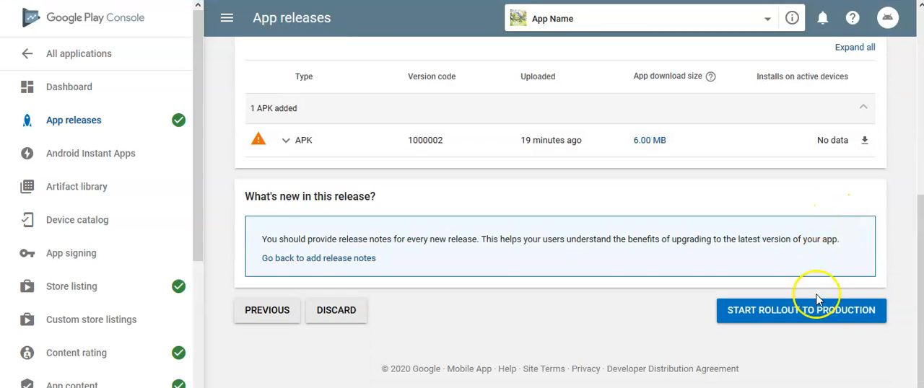